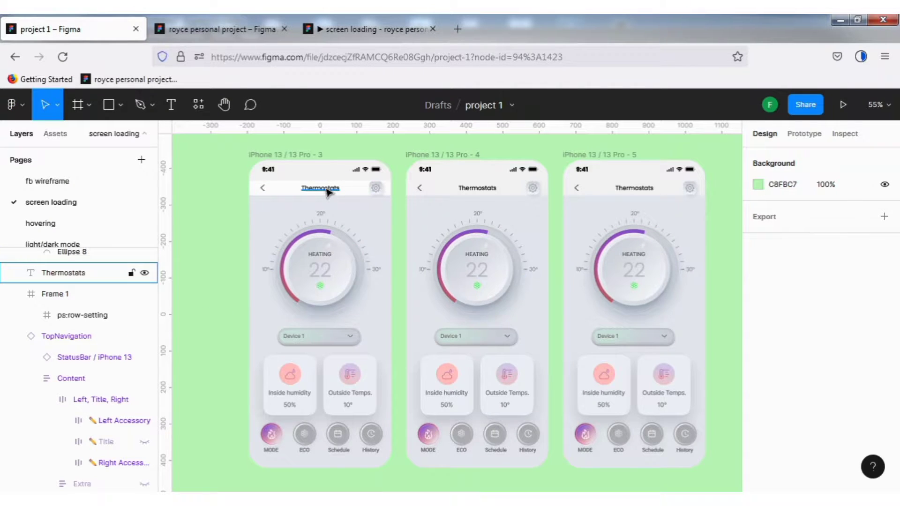
- Set the layer opacity of the Thermostats title and the gear icon's vector in iPhone 13 / 13 Pro - 3 to 0%
left_click(328, 192)
left_click(866, 393)
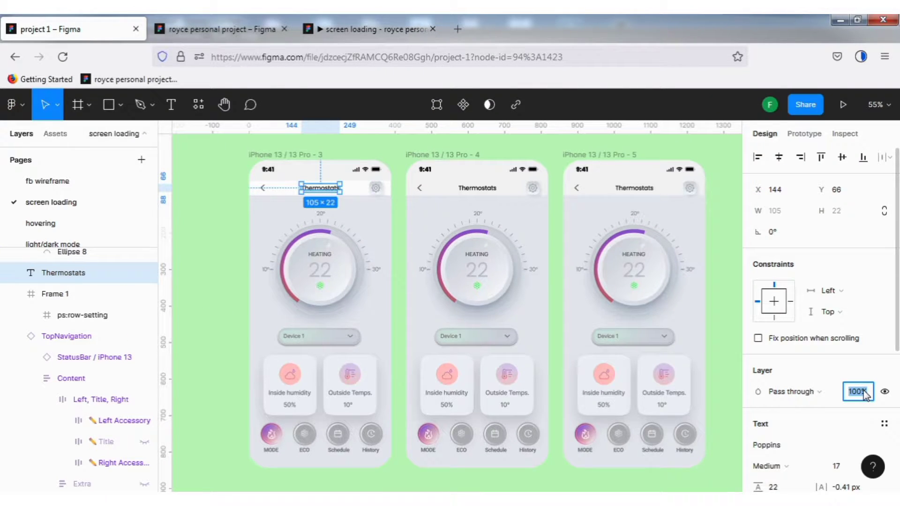
type("0")
double_click(377, 193)
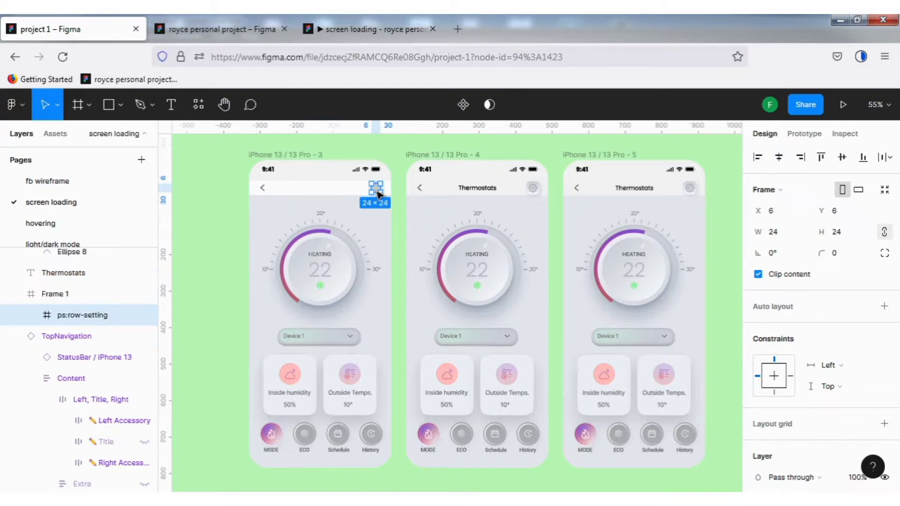
key("Return")
left_click(859, 370)
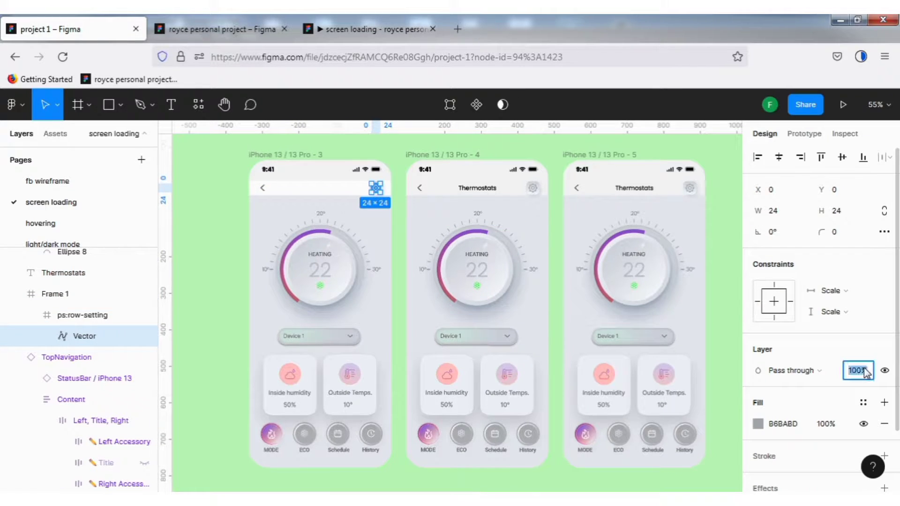
type("0")
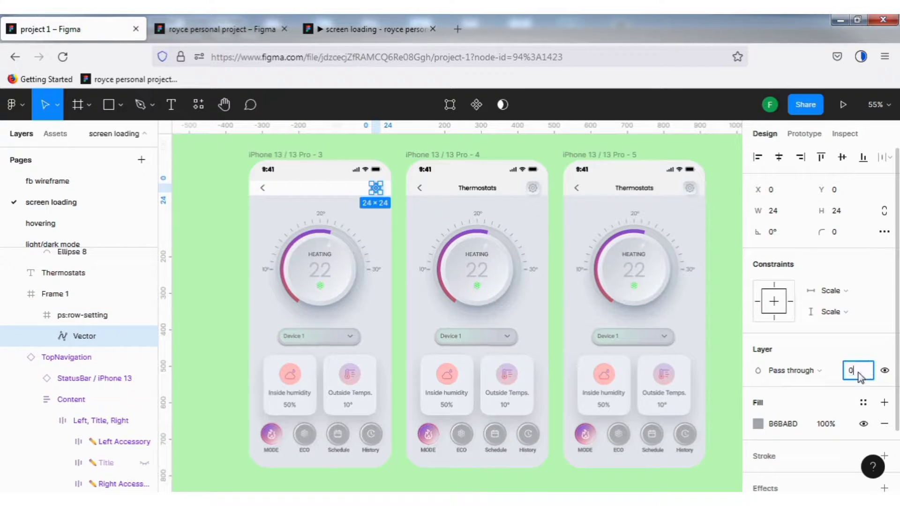
- Set the opacity of the back arrow nested in the TopNavigation of iPhone 13 / 13 Pro - 3 to 0%
double_click(263, 188)
double_click(263, 188)
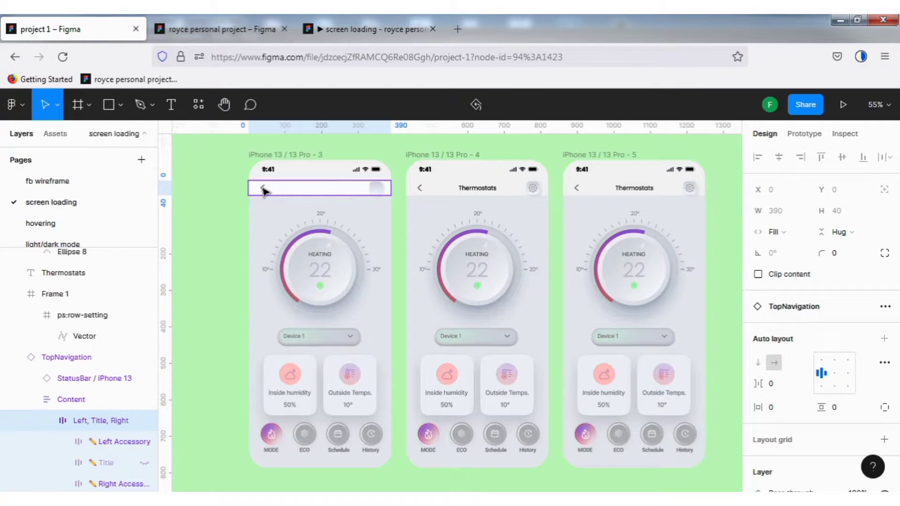
double_click(263, 189)
double_click(263, 189)
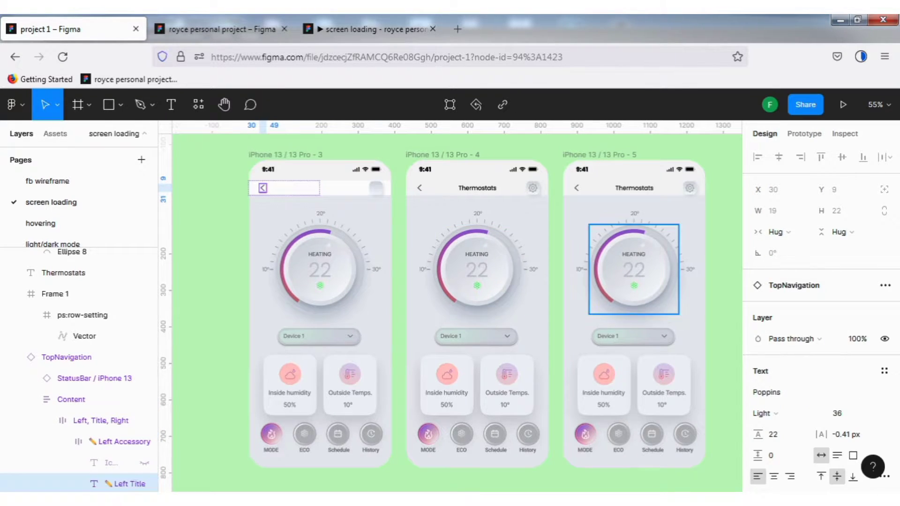
left_click(859, 339)
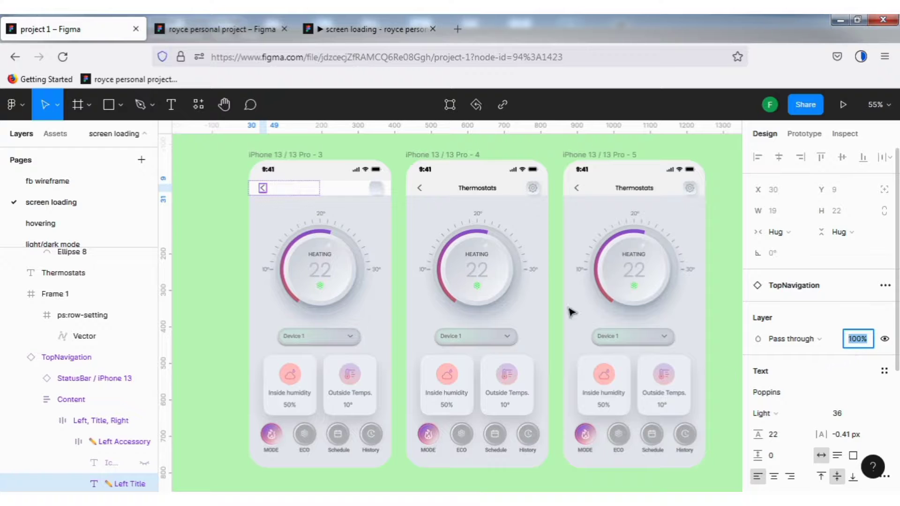
type("0")
- Set the opacity of Frame 1, the gear icon's background in iPhone 13 / 13 Pro - 3, to 0%
left_click(377, 188)
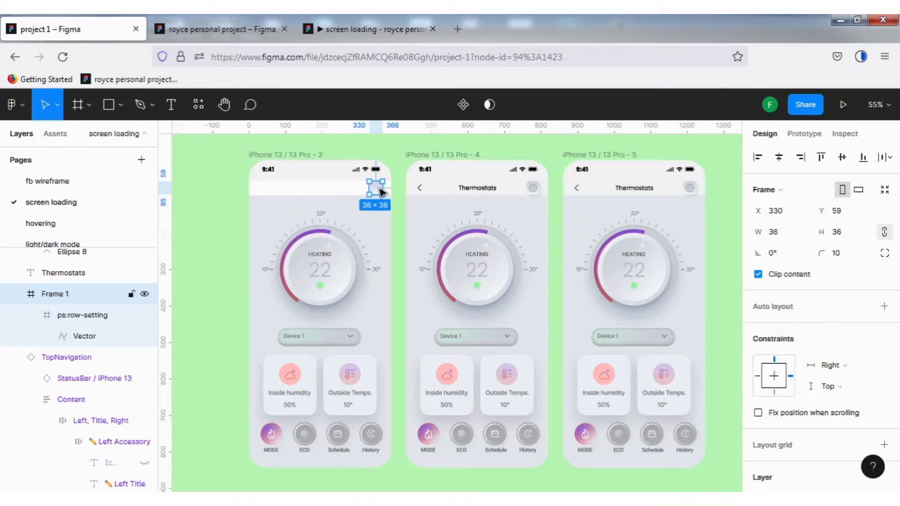
scroll(820, 328, "down", 4)
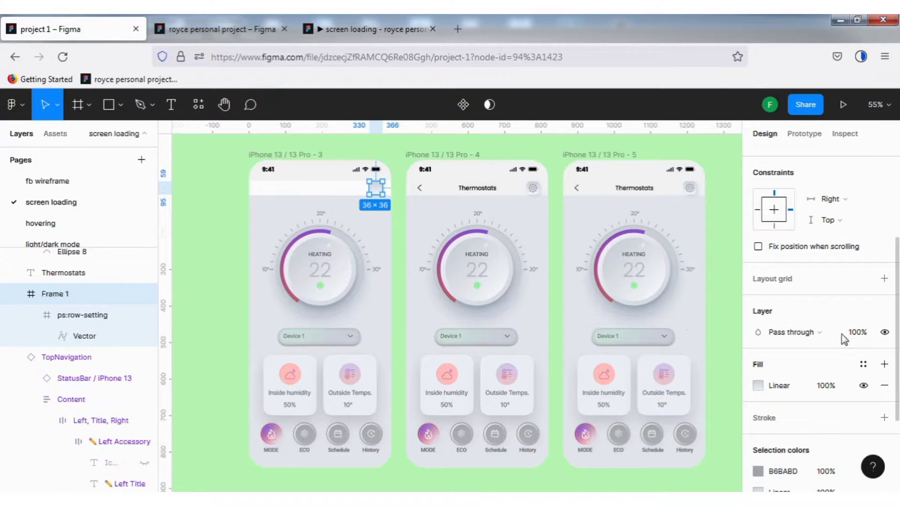
left_click(860, 334)
type("0")
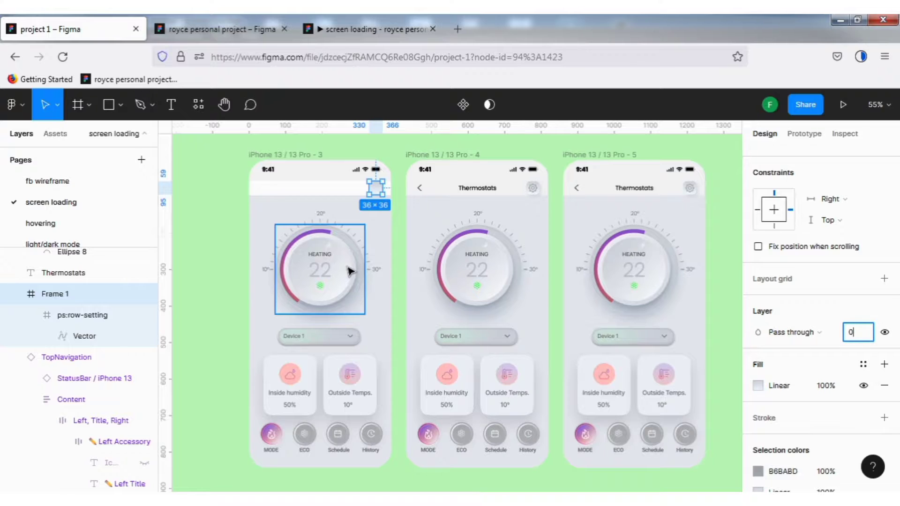
- Set the opacity of all dial elements inside the thermostat frame of iPhone 13 / 13 Pro - 3 to 0%
left_click(351, 271)
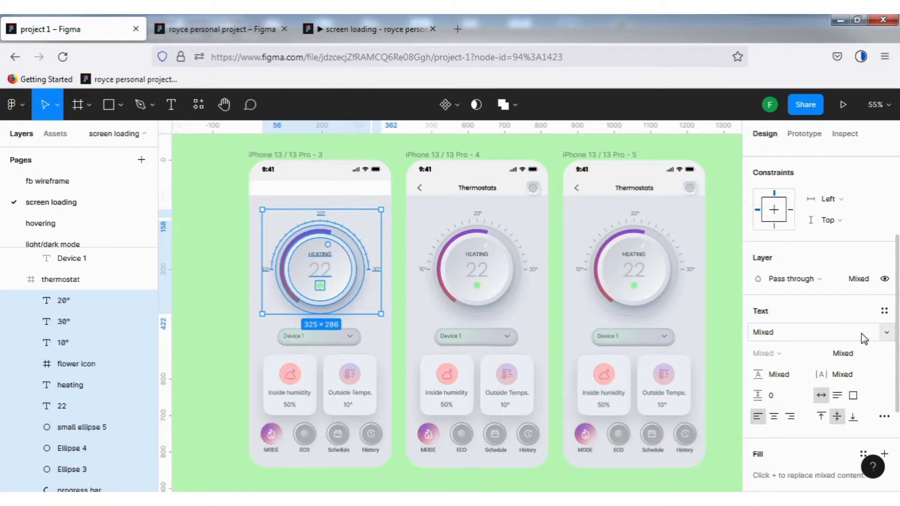
left_click(865, 335)
left_click(865, 283)
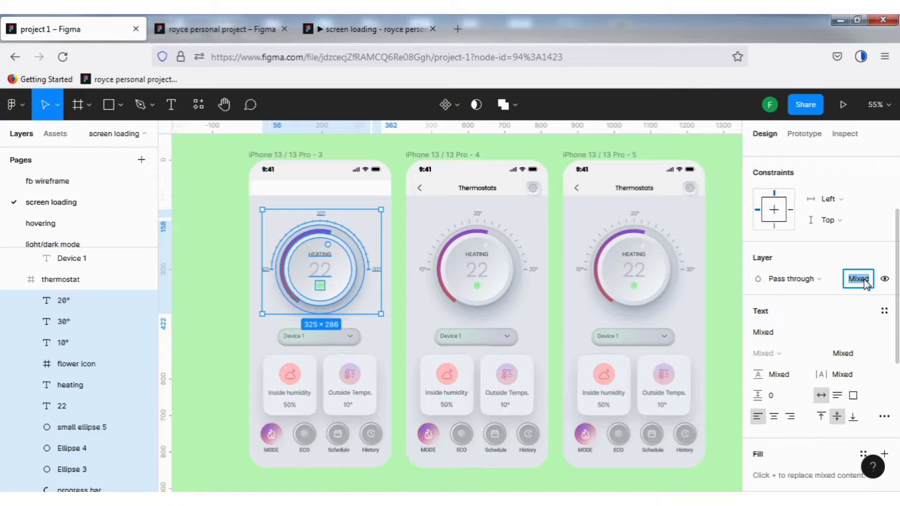
type("0")
left_click(341, 288)
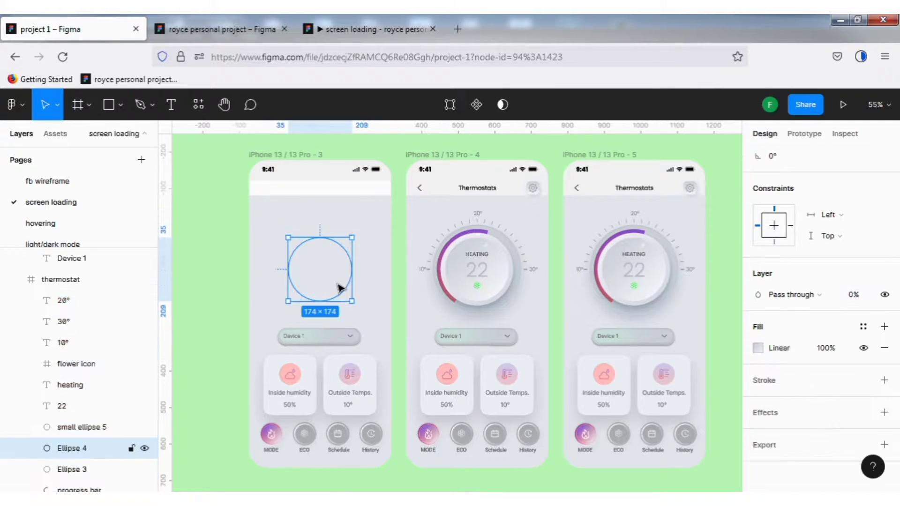
- Set the opacity of the Device 1 button, the two cards and the mode button row in iPhone 13 / 13 Pro - 3 to 0%
left_click(337, 345)
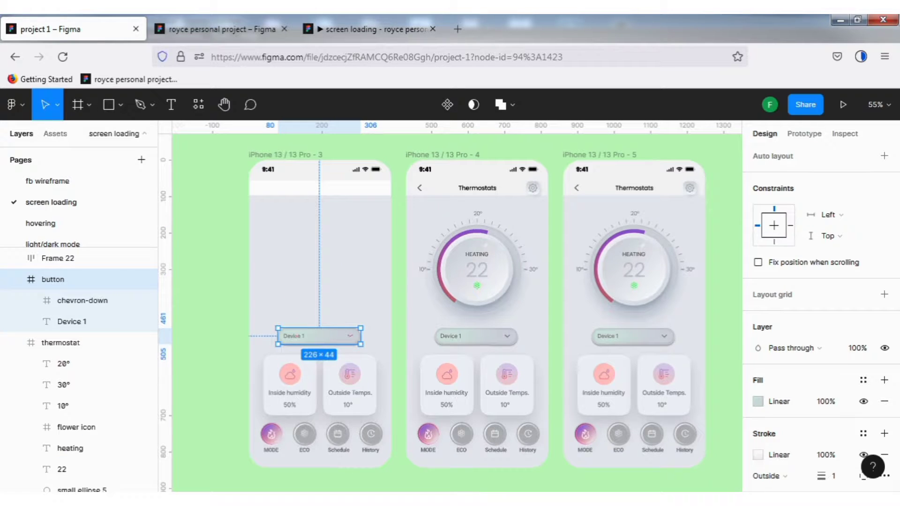
key("Return")
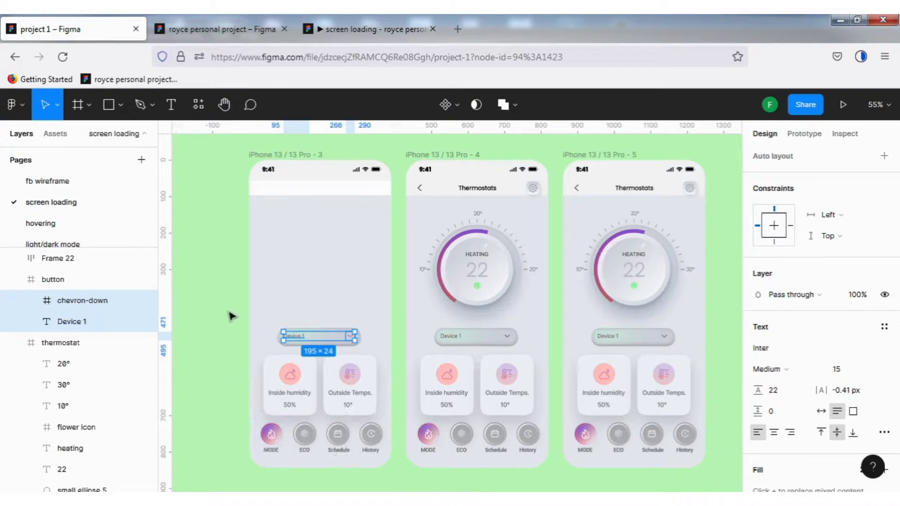
left_click_drag(228, 309, 390, 471)
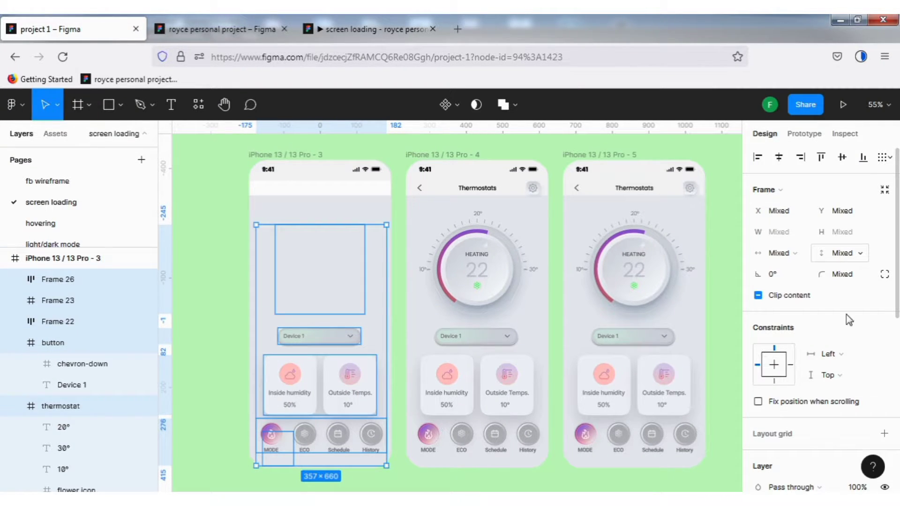
scroll(849, 320, "down", 6)
scroll(858, 309, "up", 3)
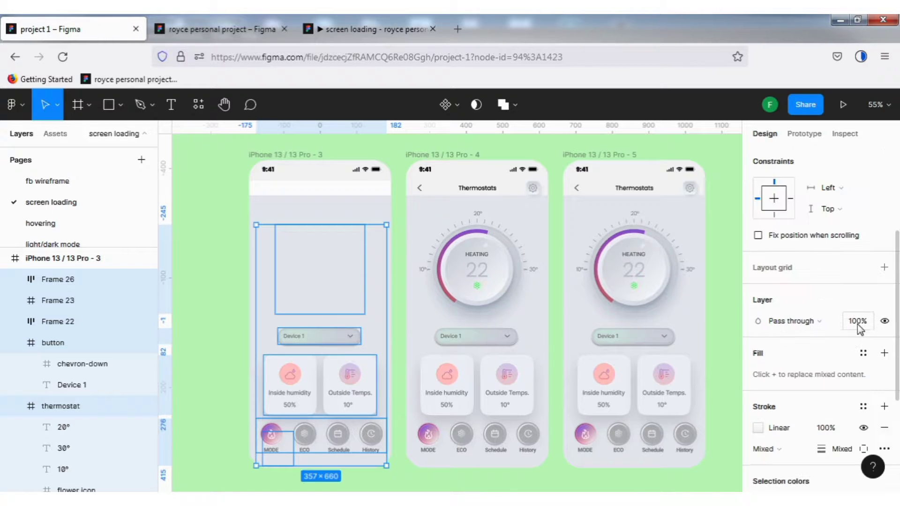
left_click(856, 324)
type("0")
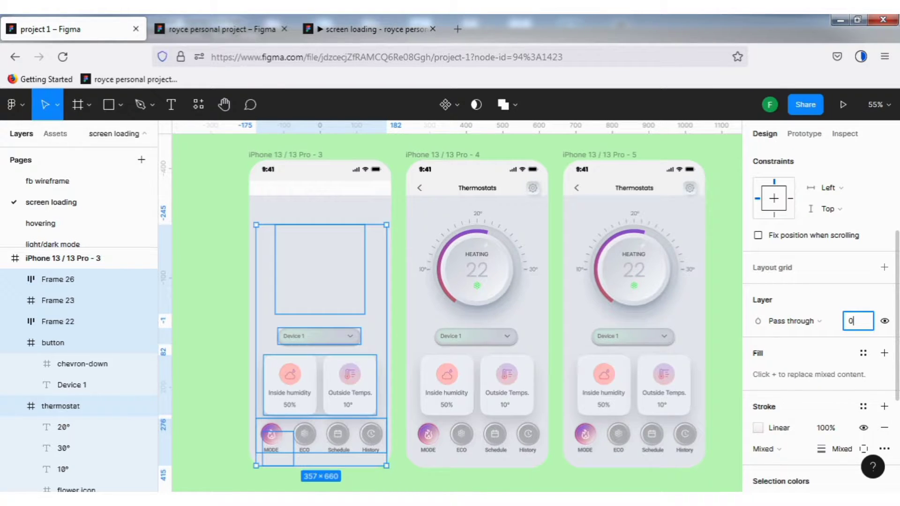
left_click(203, 322)
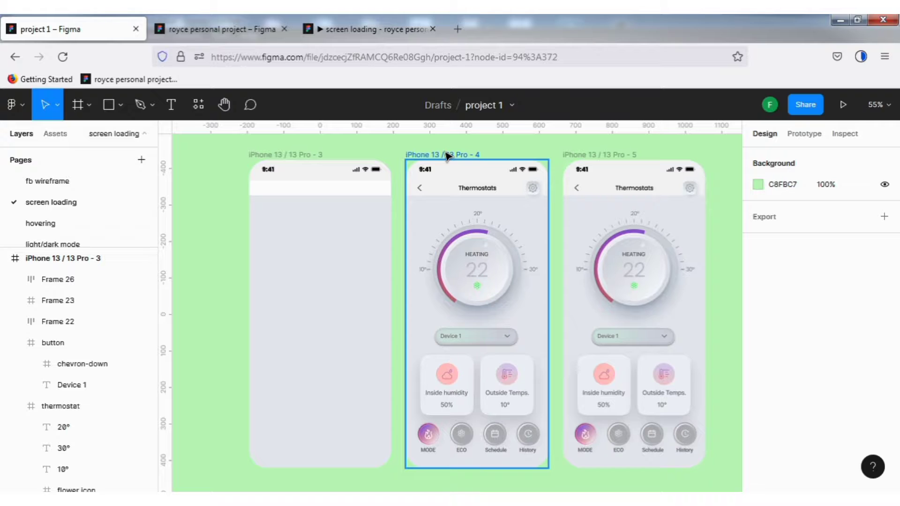
- Delete the iPhone 13 / 13 Pro - 4 frame and duplicate the emptied iPhone 13 / 13 Pro - 3 frame in its place
left_click(453, 168)
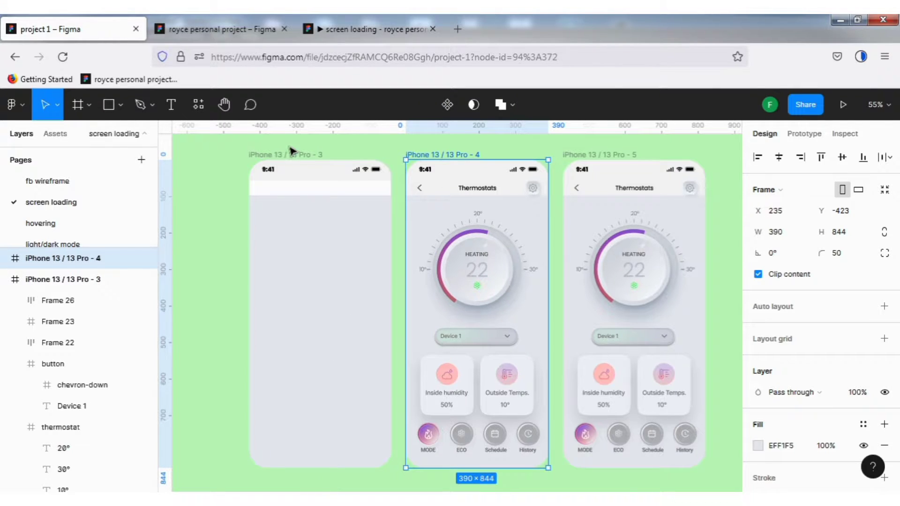
key("Delete")
left_click(287, 201)
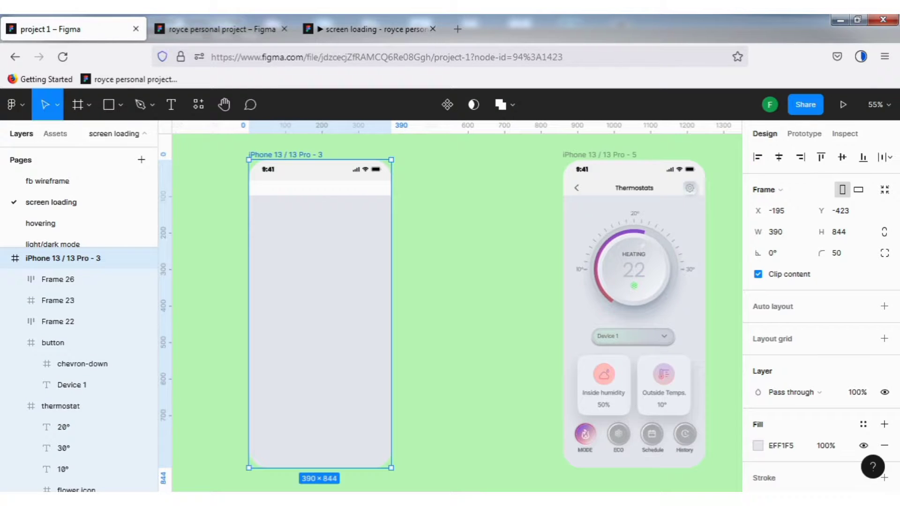
key("ctrl+d")
left_click(213, 267)
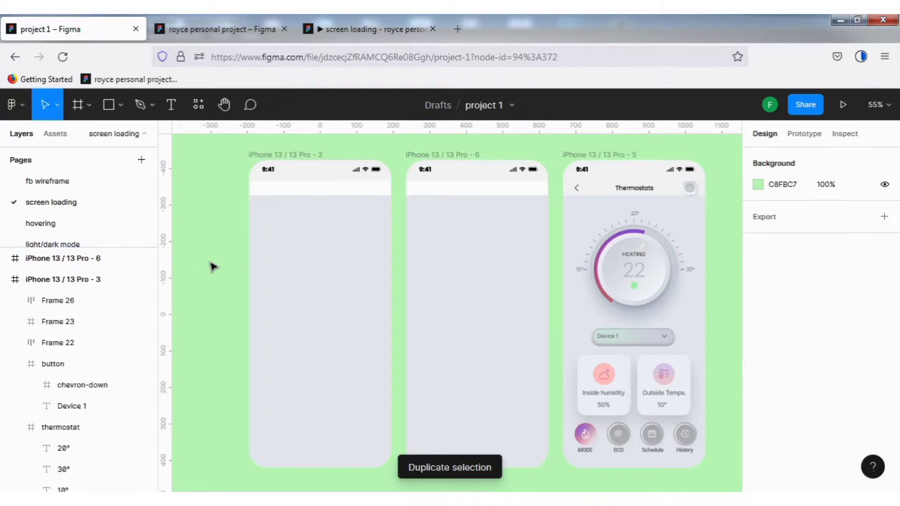
- Draw a circle about 246 × 246 in the middle of the iPhone 13 / 13 Pro - 3 frame with the Ellipse tool
left_click(119, 102)
left_click(105, 187)
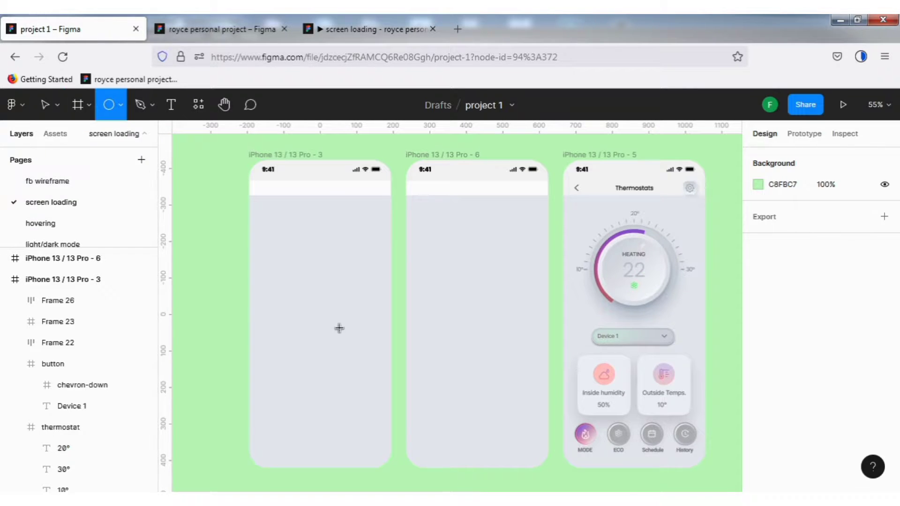
left_click_drag(276, 285, 359, 375)
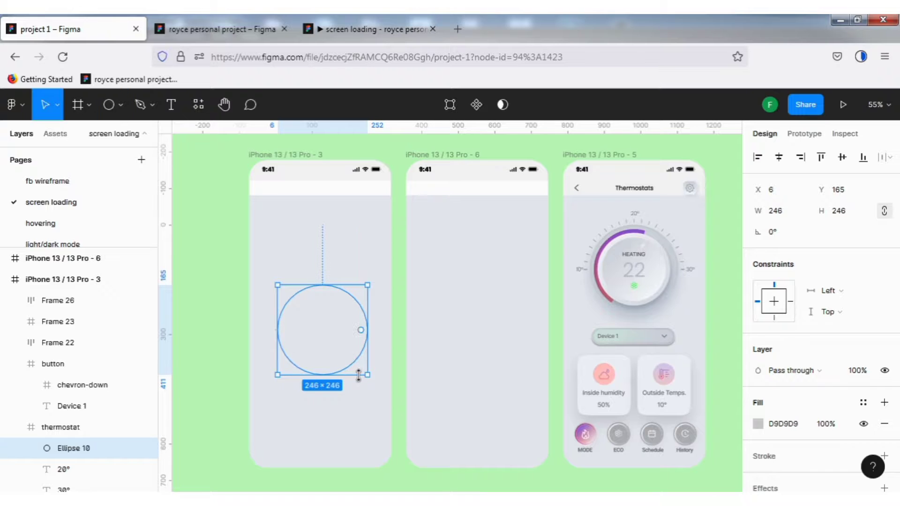
- Change the new circle's solid fill to the purple 750BFB
left_click(758, 423)
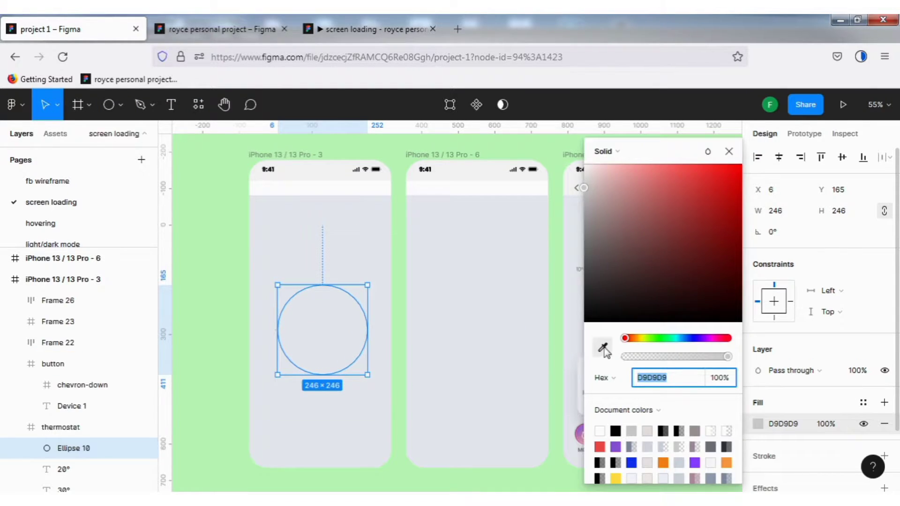
left_click(603, 347)
left_click(617, 444)
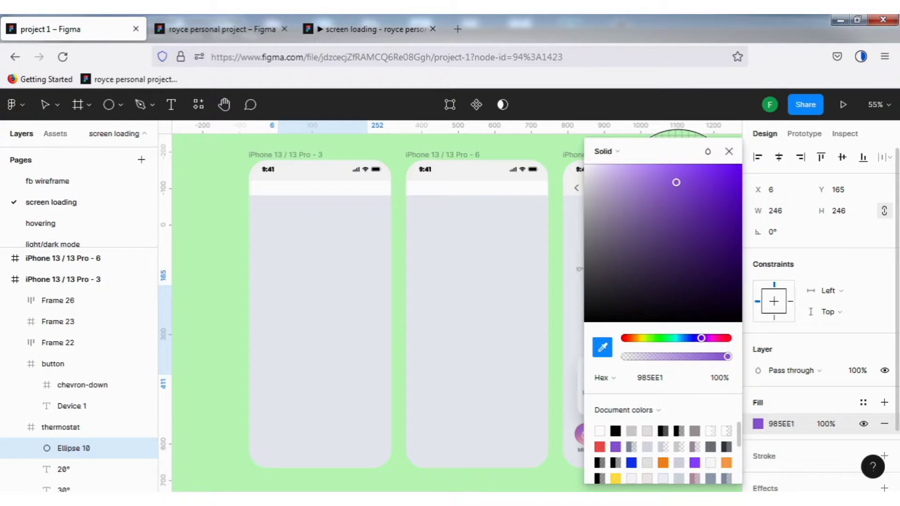
left_click_drag(735, 175, 736, 173)
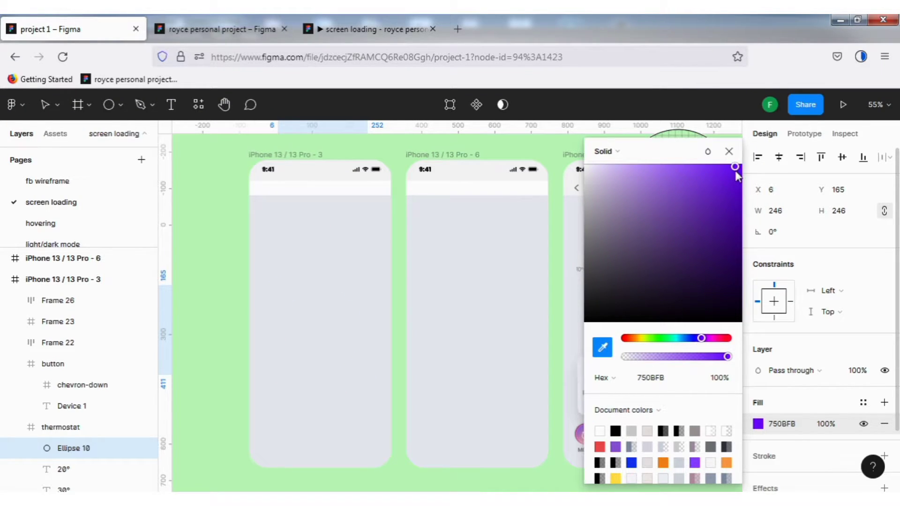
left_click(728, 151)
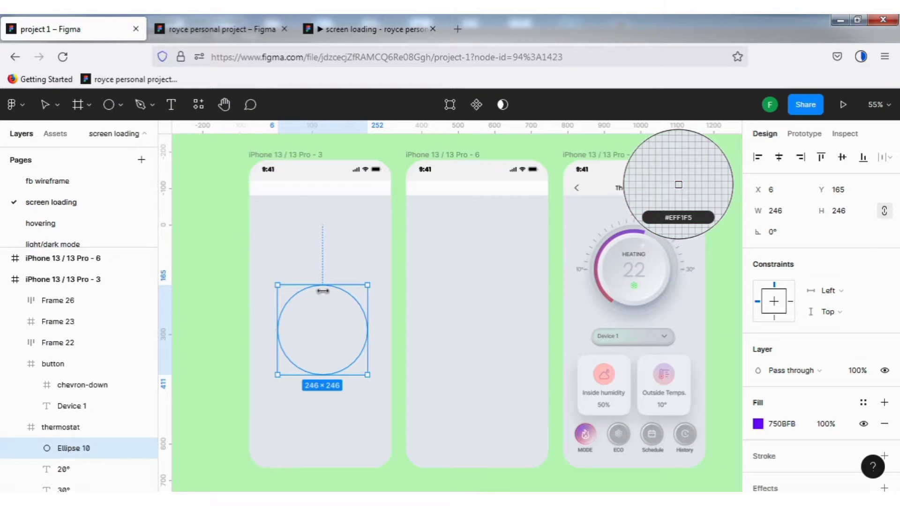
key("Escape")
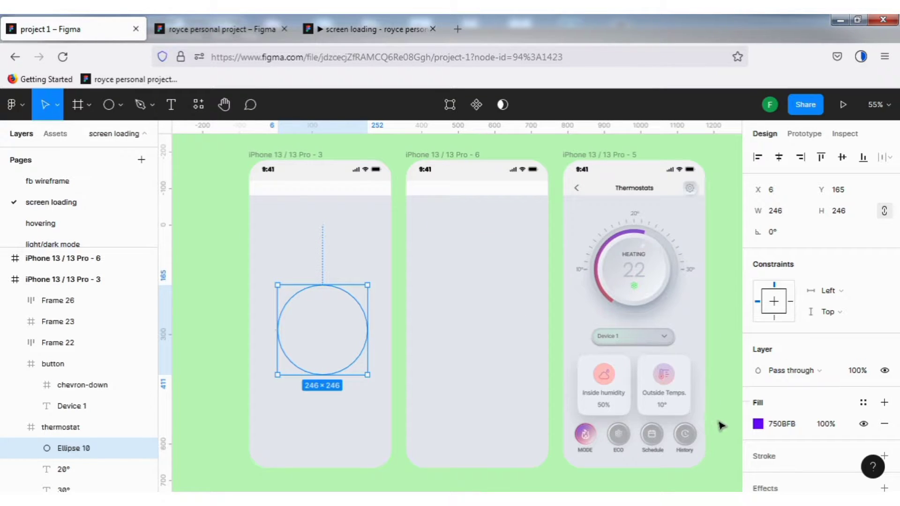
- Bring the circle out of the thermostat frame to the front of iPhone 13 / 13 Pro - 3 and center it horizontally and vertically
right_click(330, 311)
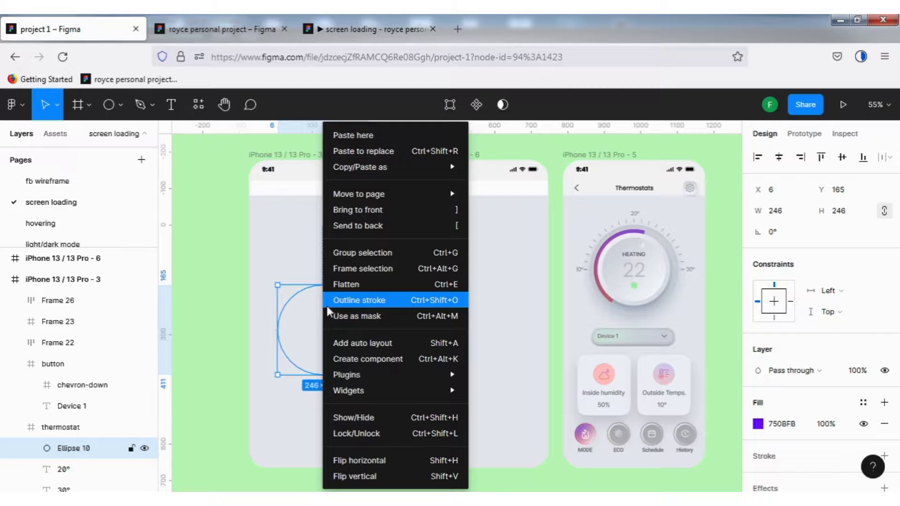
left_click(371, 210)
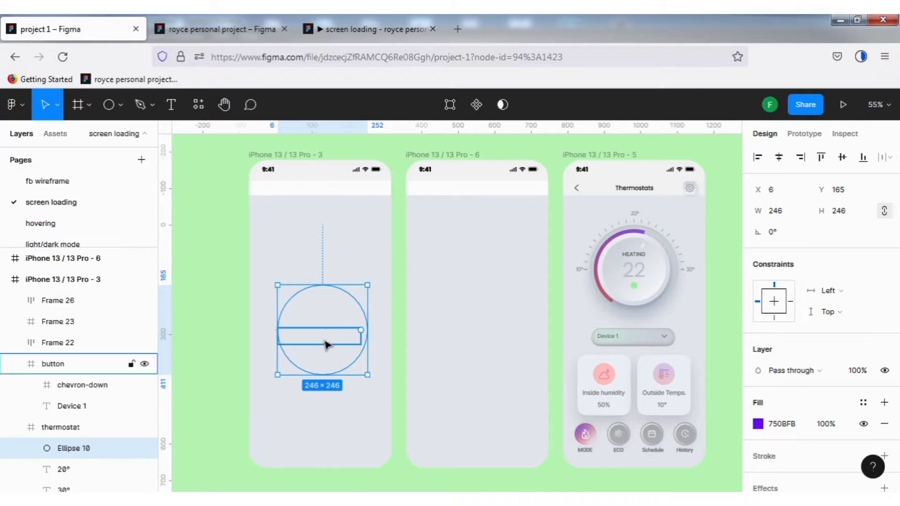
left_click_drag(332, 307, 331, 329)
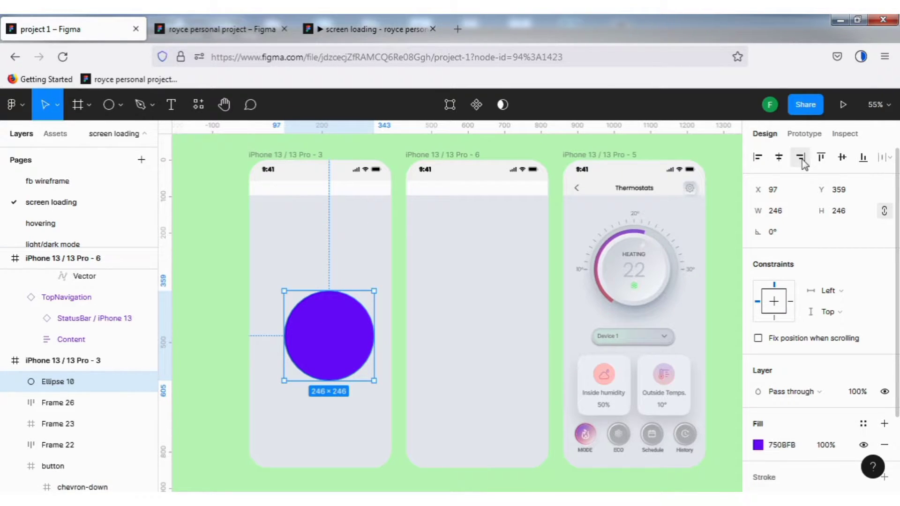
left_click(779, 158)
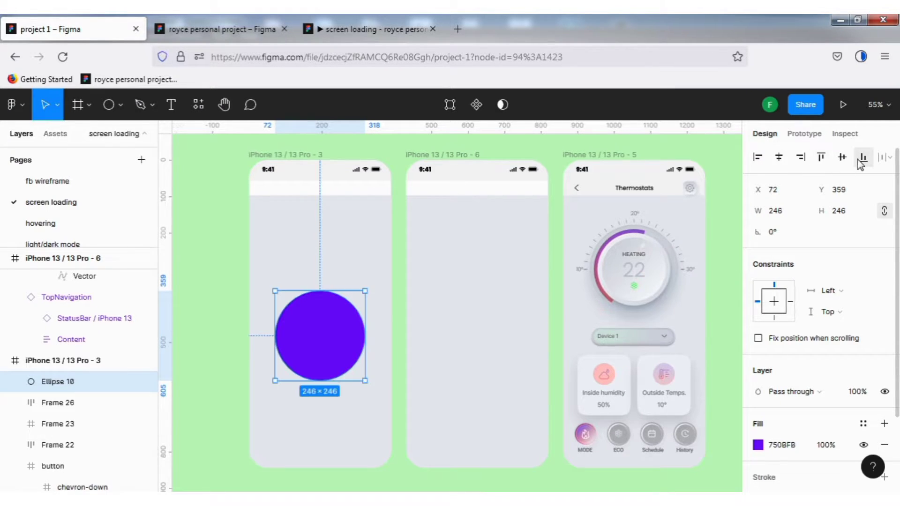
left_click(843, 159)
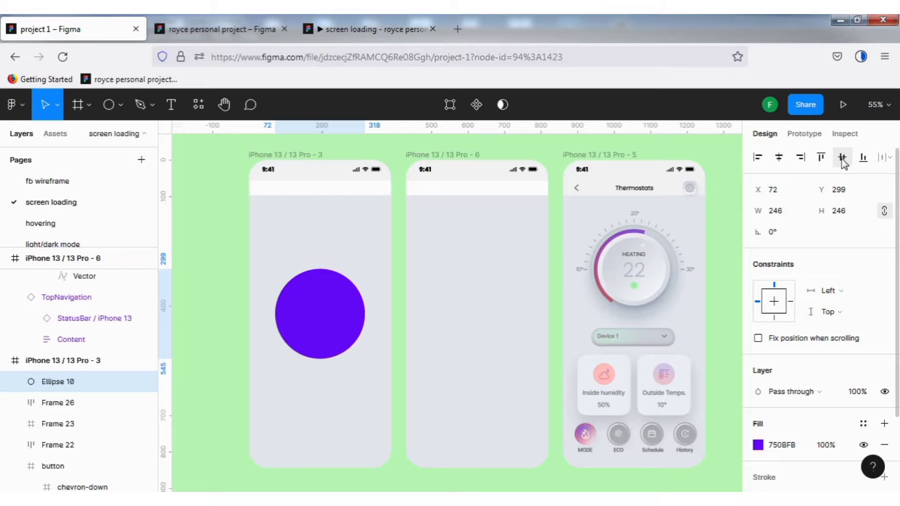
- Rename the purple circle's layer in the iPhone 13 / 13 Pro - 3 frame as screen
left_click(643, 192)
left_click(324, 318)
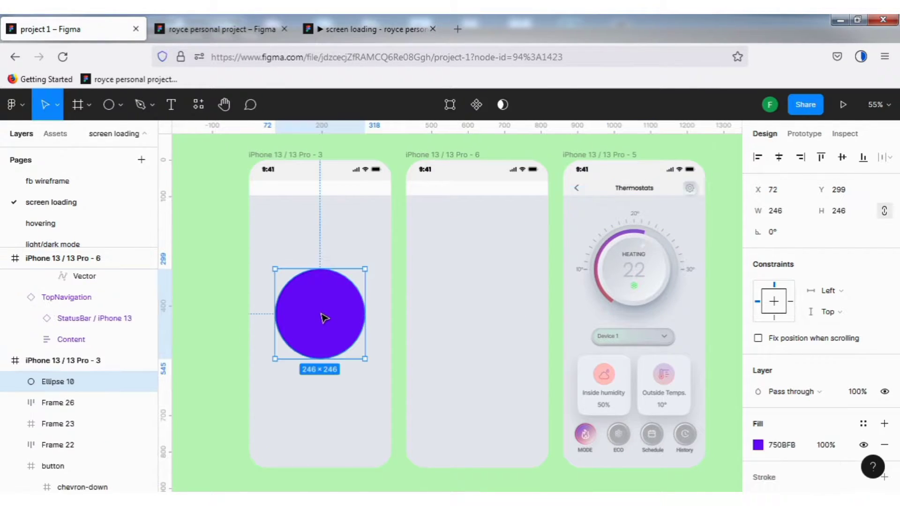
double_click(85, 380)
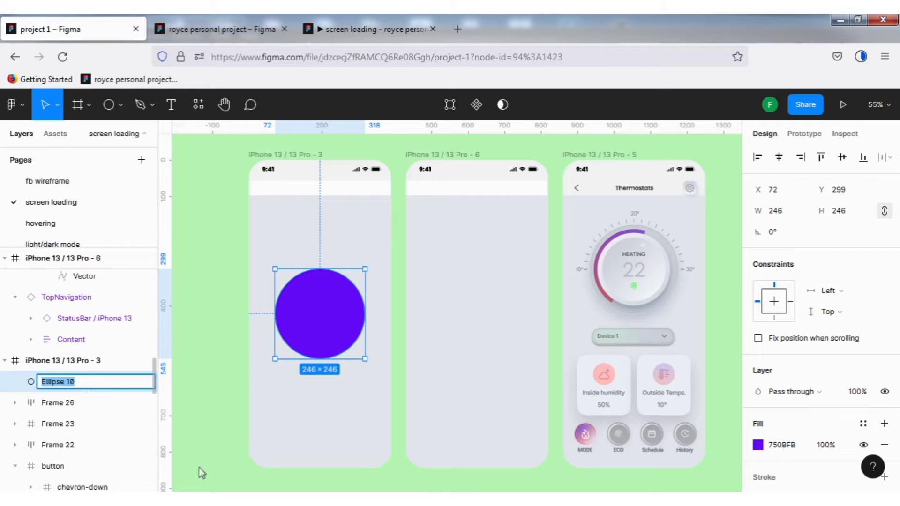
type("screen")
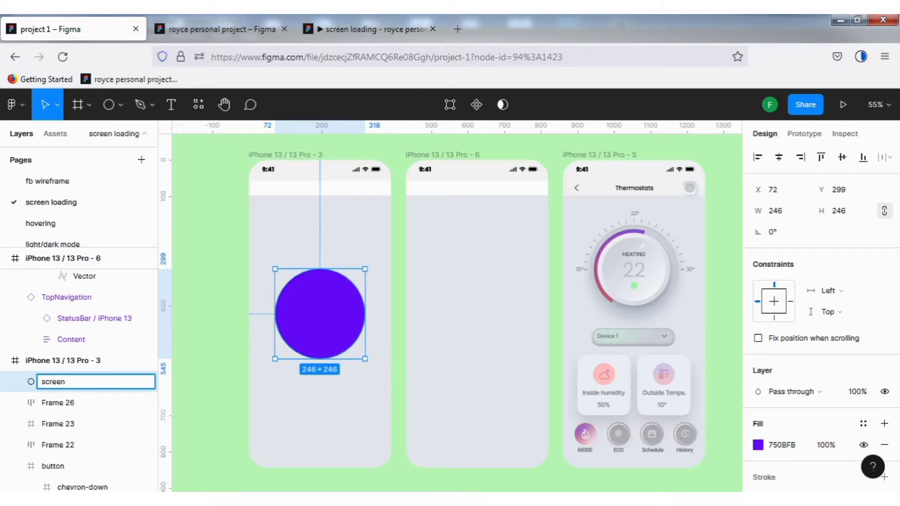
left_click(201, 278)
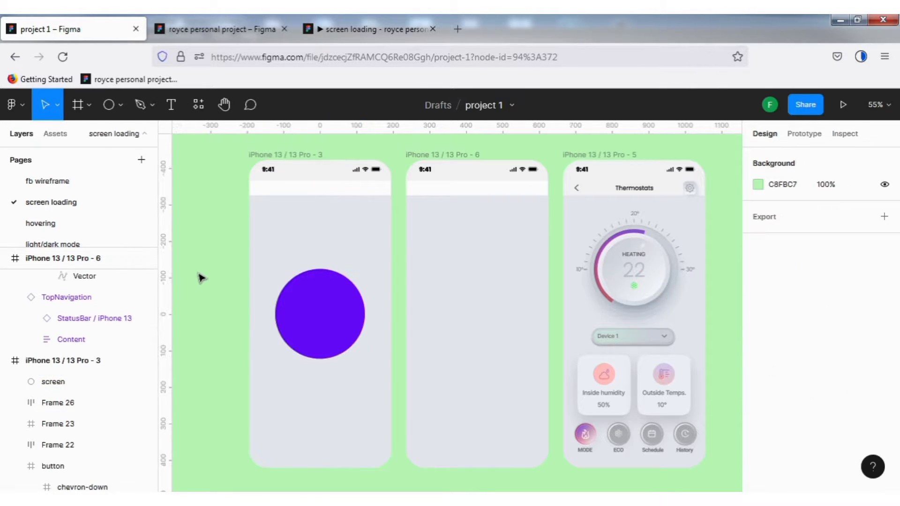
- Copy the Thermostats title from the iPhone 13 / 13 Pro - 5 frame onto the purple circle in iPhone 13 / 13 Pro - 3
left_click(352, 313)
left_click(647, 189)
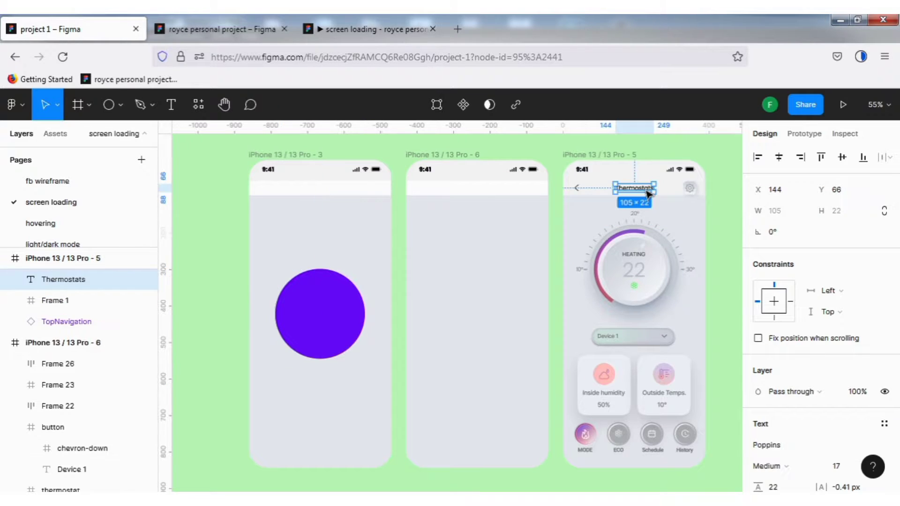
left_click_drag(646, 189, 333, 327)
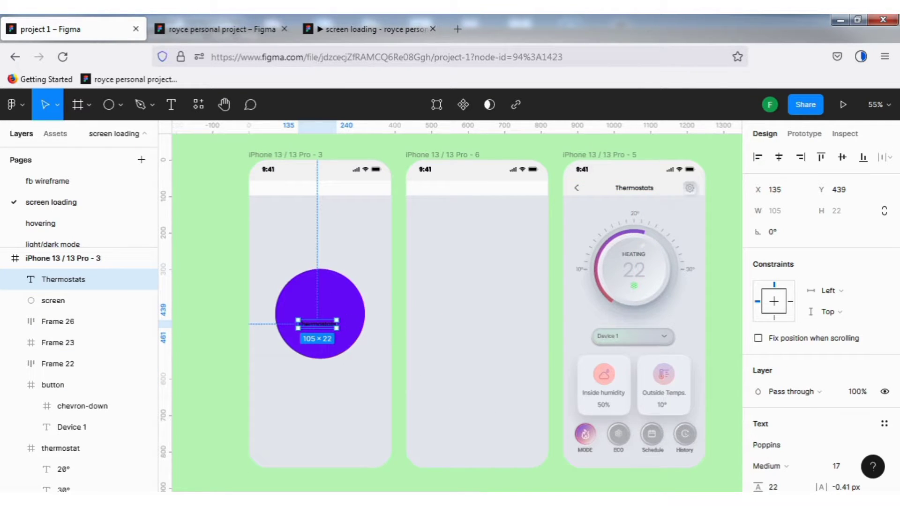
- Scale the copied Thermostats text to about 229 × 49 and center it horizontally and vertically in its frame
key("k")
left_click_drag(349, 319, 382, 311)
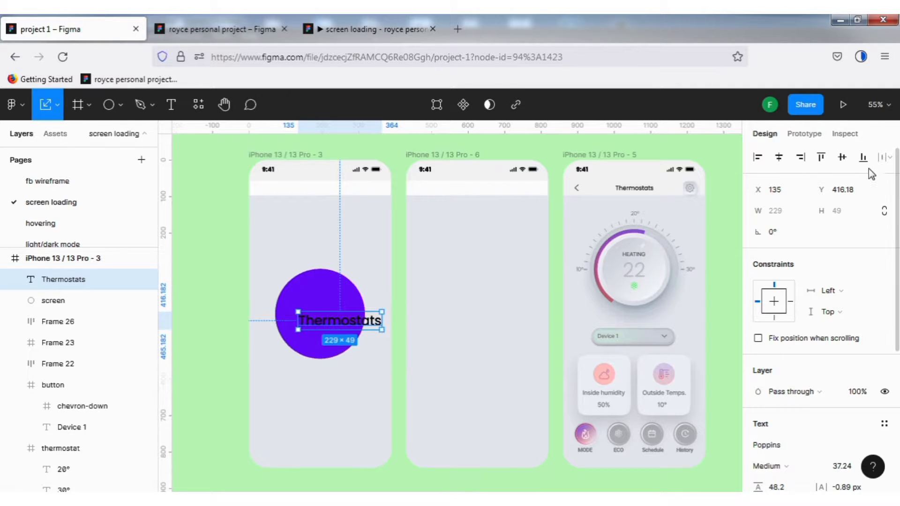
left_click(783, 159)
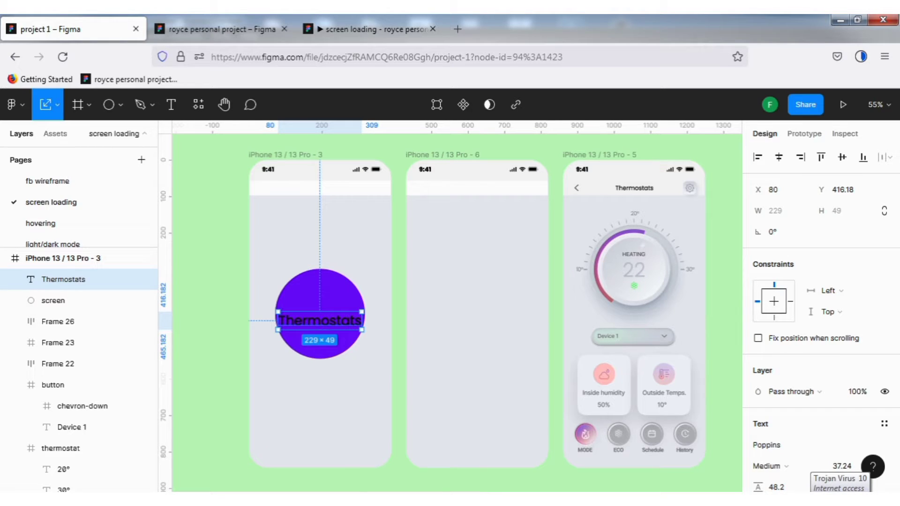
key("alt+v")
- Change the fill of the enlarged Thermostats text to white FFFFFF
scroll(825, 375, "down", 3)
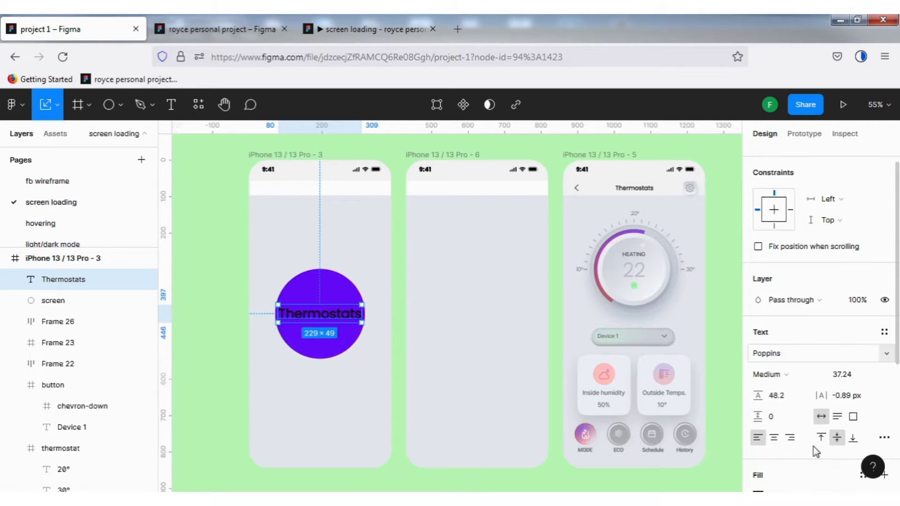
left_click(758, 477)
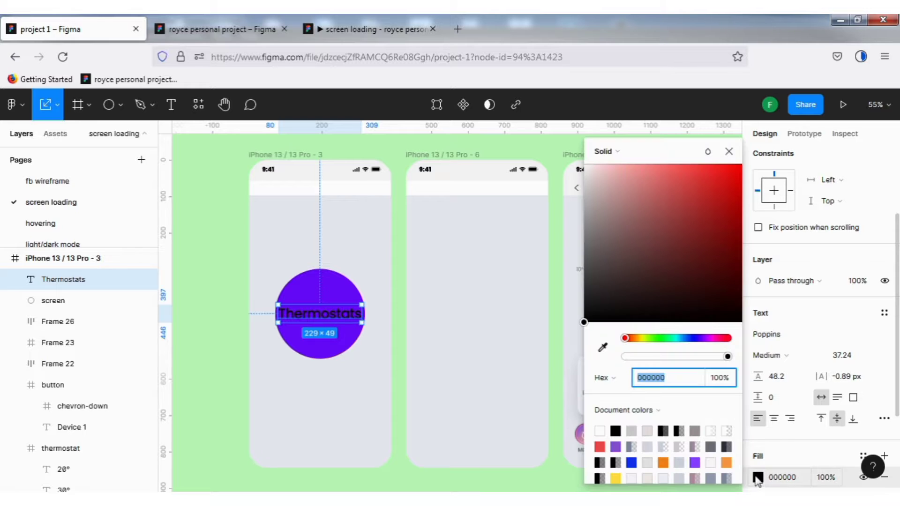
left_click(602, 428)
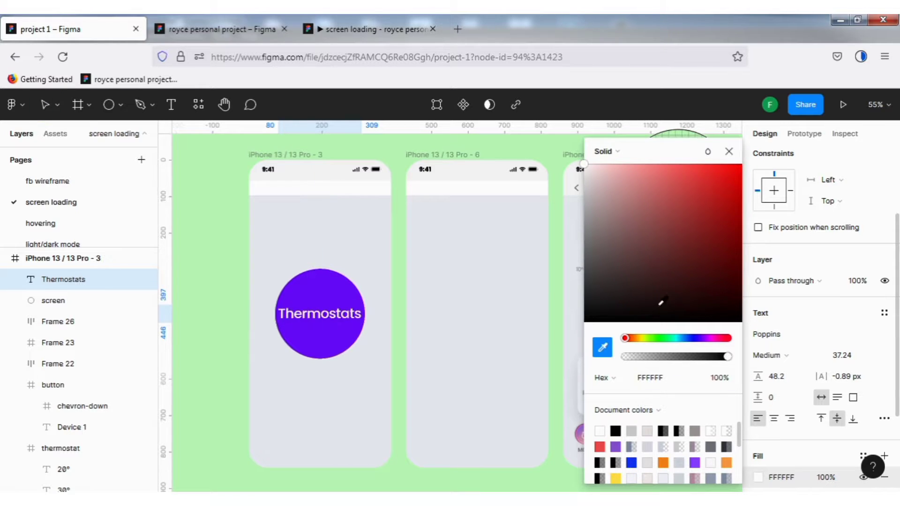
left_click(729, 152)
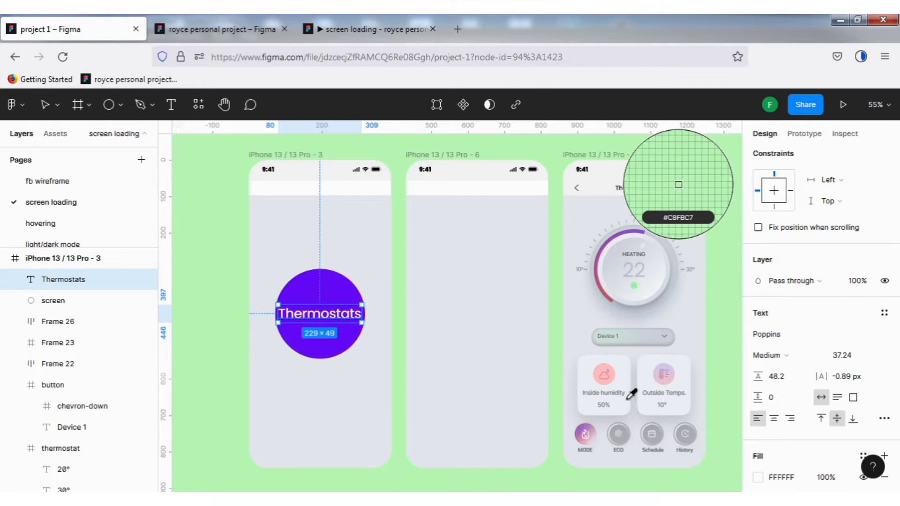
key("Escape")
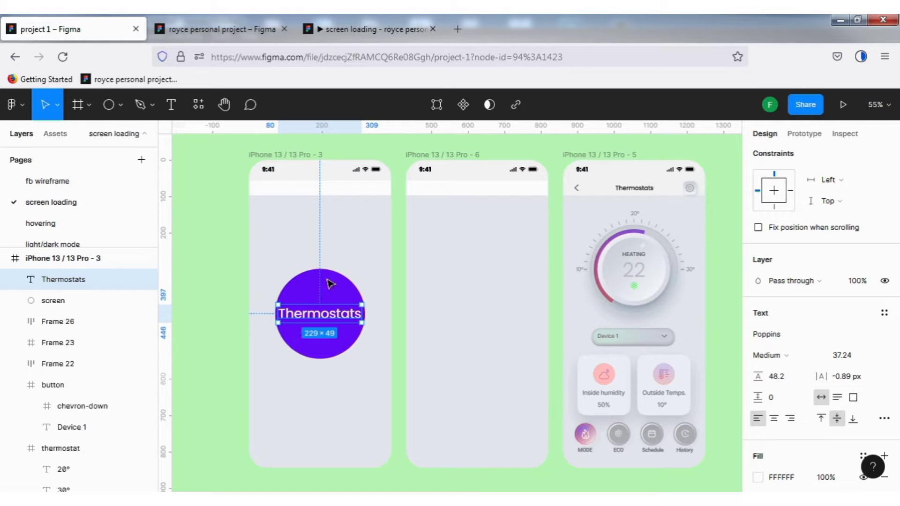
- Copy the purple circle into the iPhone 13 / 13 Pro - 6 frame and enlarge it proportionally to about 890 wide over the frame
left_click(334, 337)
left_click_drag(334, 338, 490, 463)
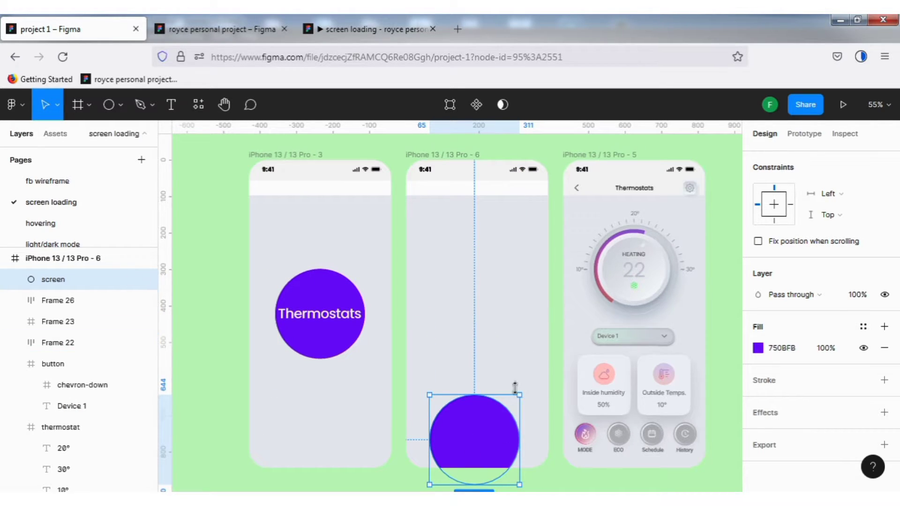
left_click_drag(519, 395, 744, 159)
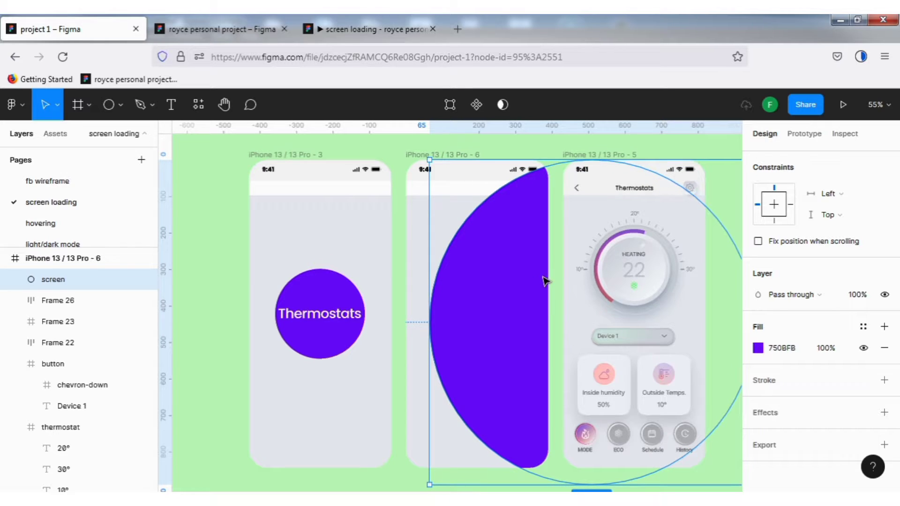
left_click_drag(547, 280, 448, 307)
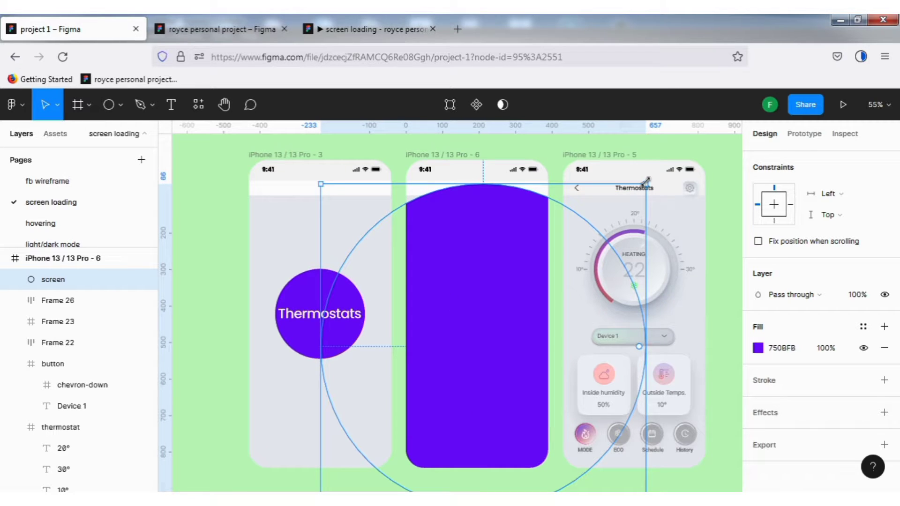
left_click_drag(646, 181, 672, 136)
key("ctrl+z")
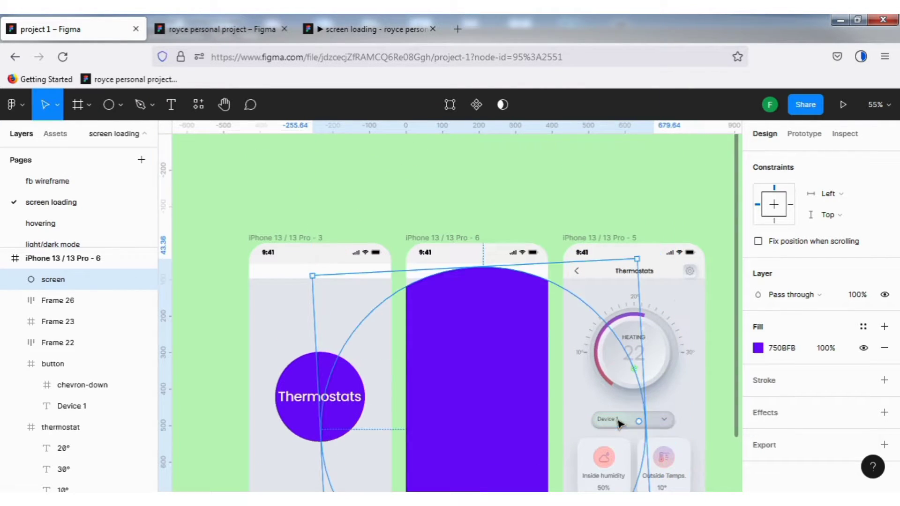
key("ctrl+z")
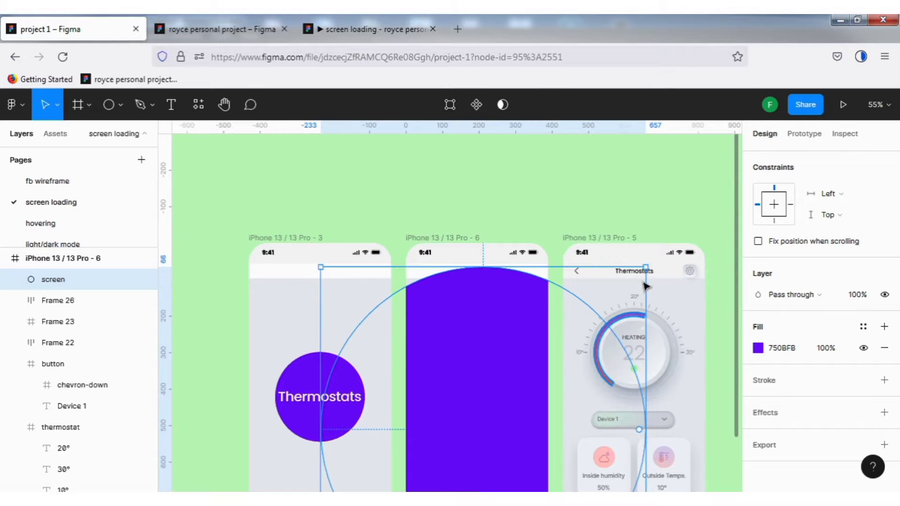
- Enlarge the circle in iPhone 13 / 13 Pro - 6 to about 940 wide so it covers the whole frame
left_click_drag(655, 249, 664, 223)
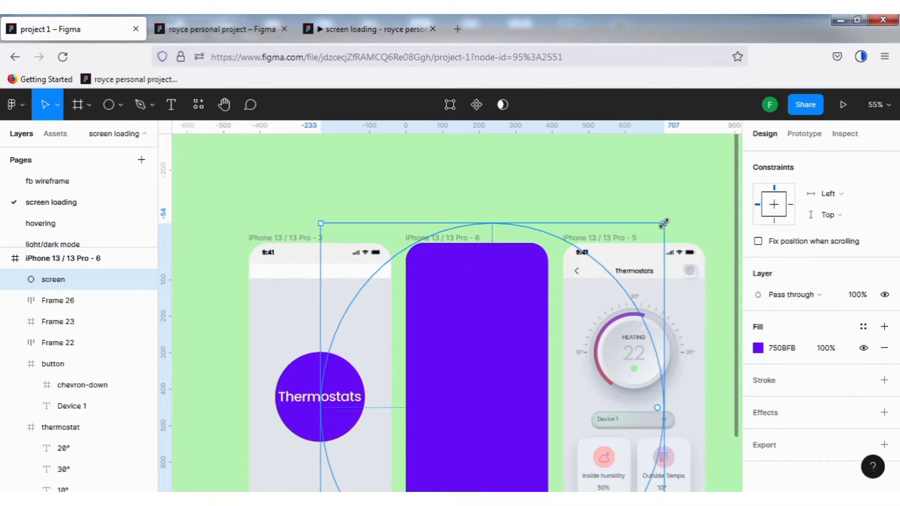
left_click(587, 178)
scroll(614, 352, "down", 5)
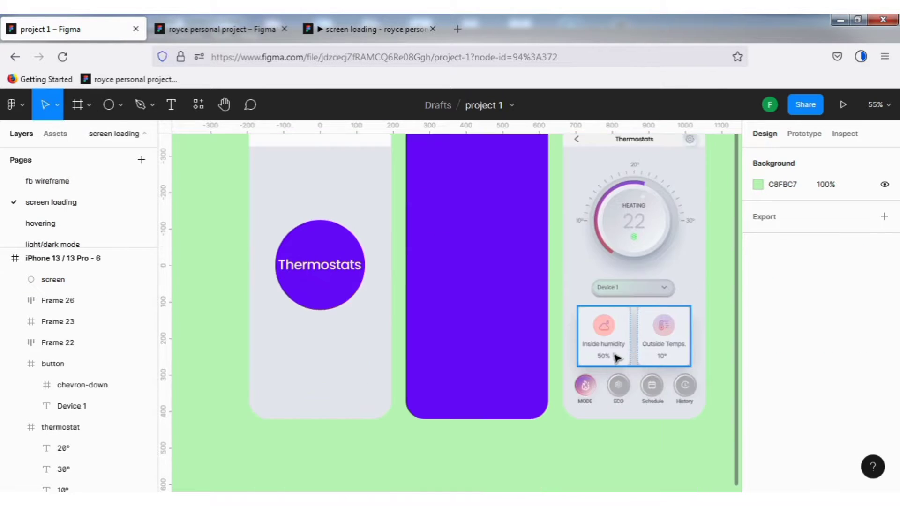
scroll(586, 357, "up", 1)
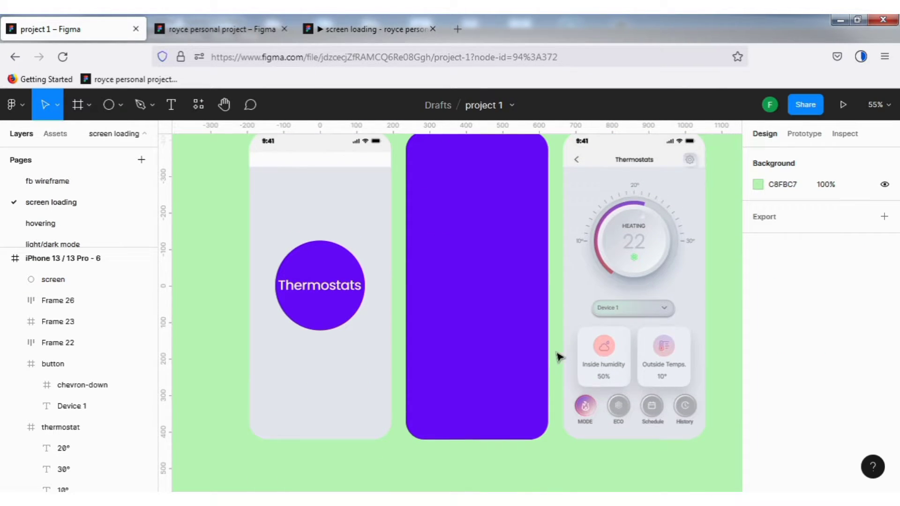
- Compare the circle layer names in the iPhone 13 / 13 Pro - 6 and iPhone 13 / 13 Pro - 3 frames
left_click(493, 323)
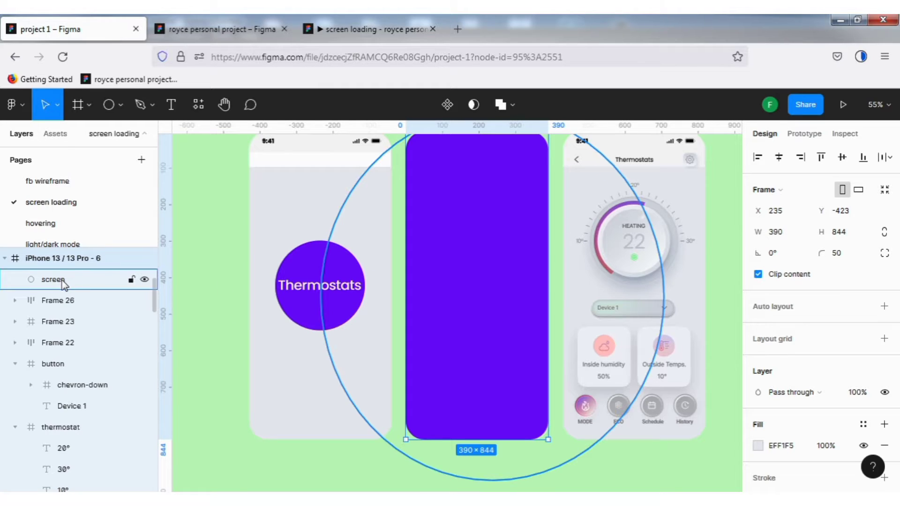
left_click(307, 263)
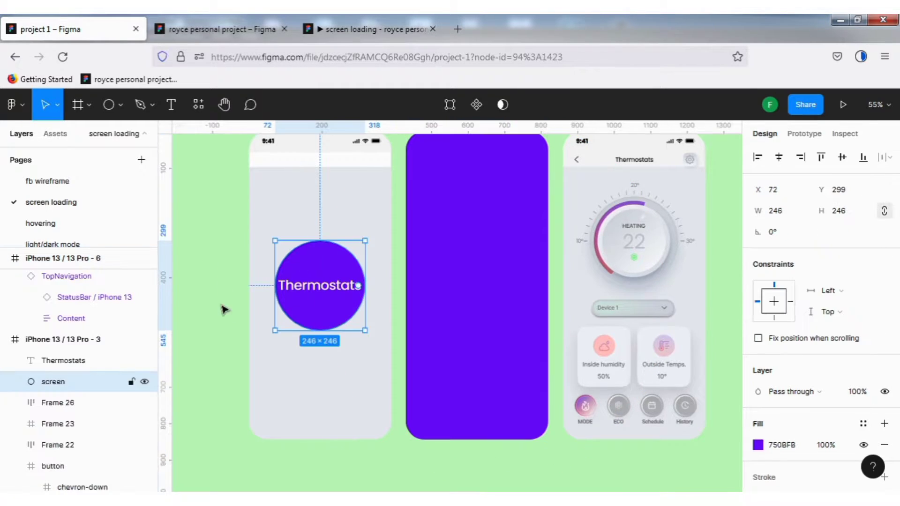
scroll(722, 232, "up", 2)
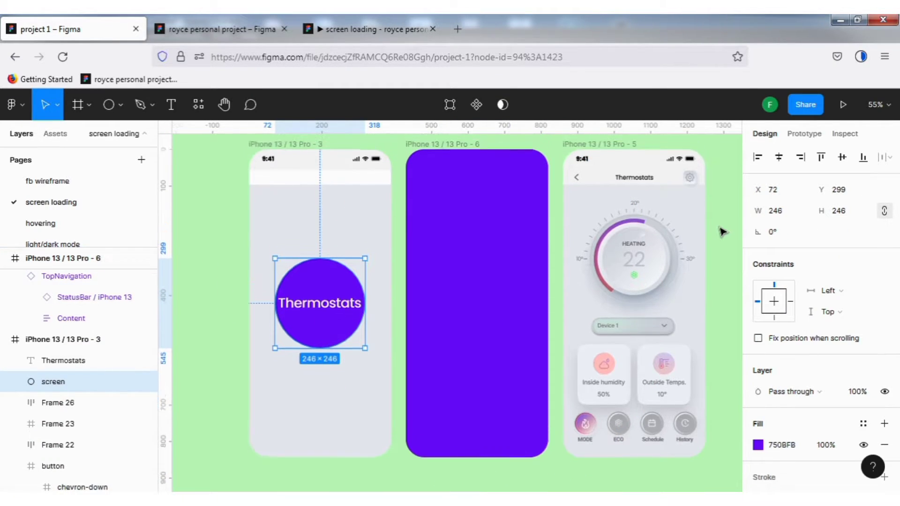
- Add a prototype connection from the iPhone 13 / 13 Pro - 3 frame to the iPhone 13 / 13 Pro - 6 frame
left_click(805, 134)
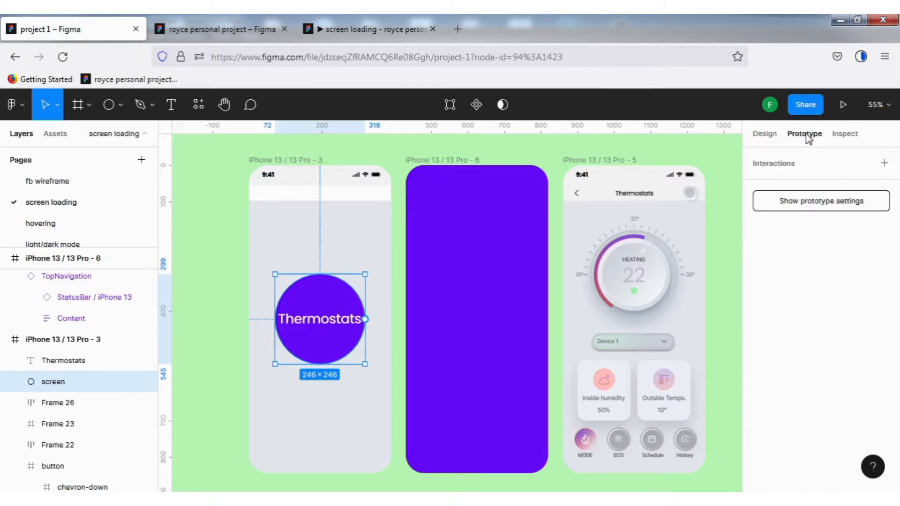
left_click(275, 161)
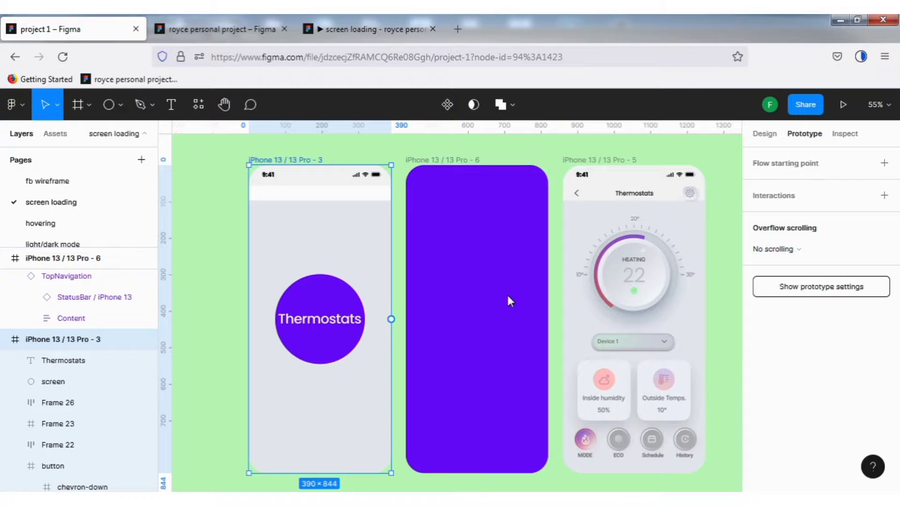
left_click_drag(391, 319, 467, 331)
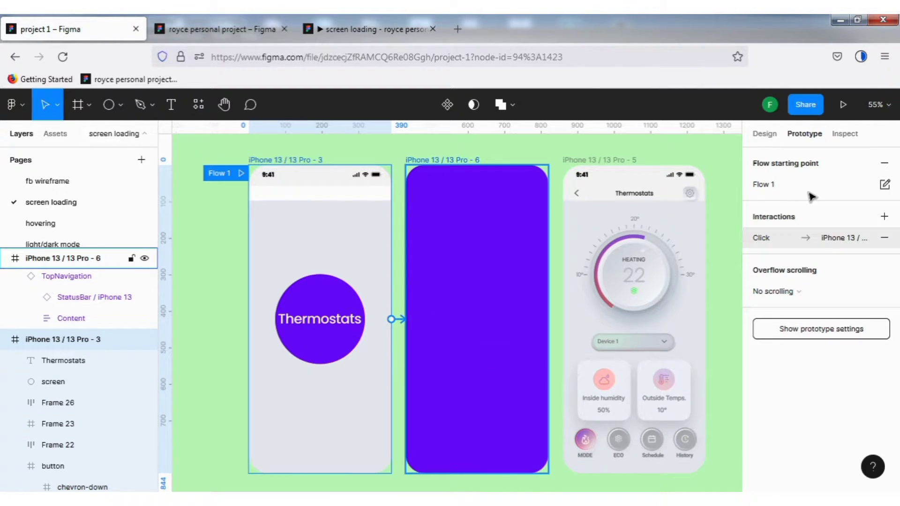
- Set the connection's trigger to After delay with 800 ms and its animation to Smart animate
left_click(768, 235)
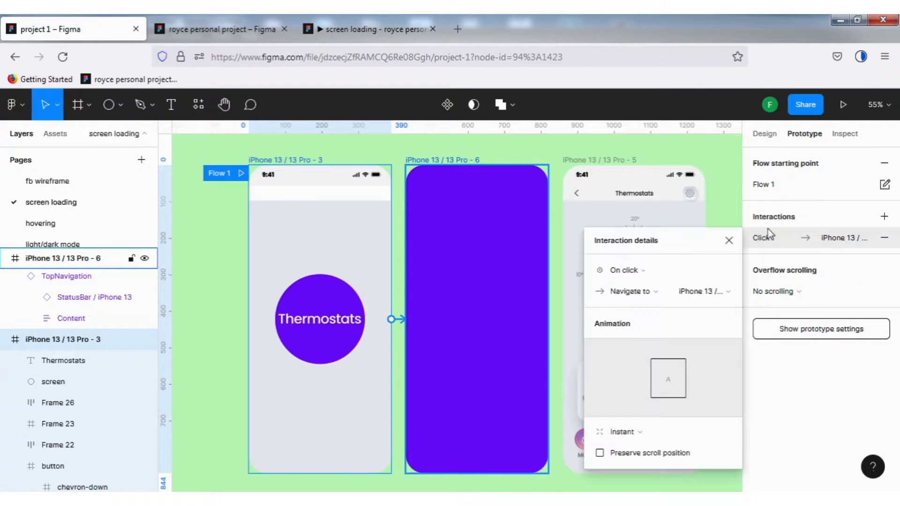
left_click(648, 274)
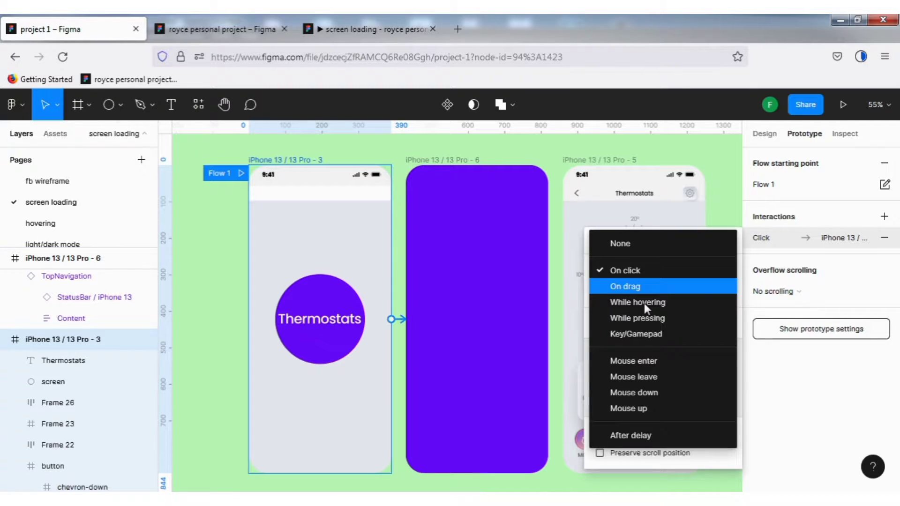
left_click(655, 434)
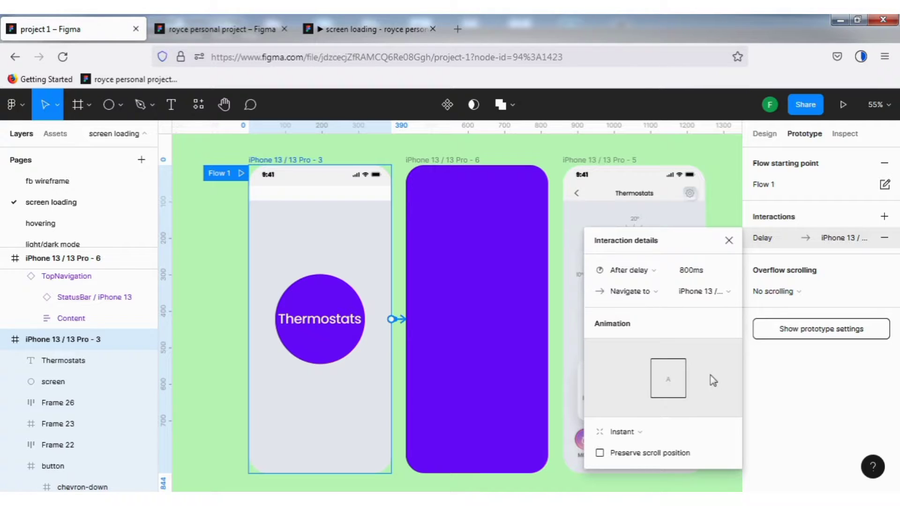
left_click(700, 437)
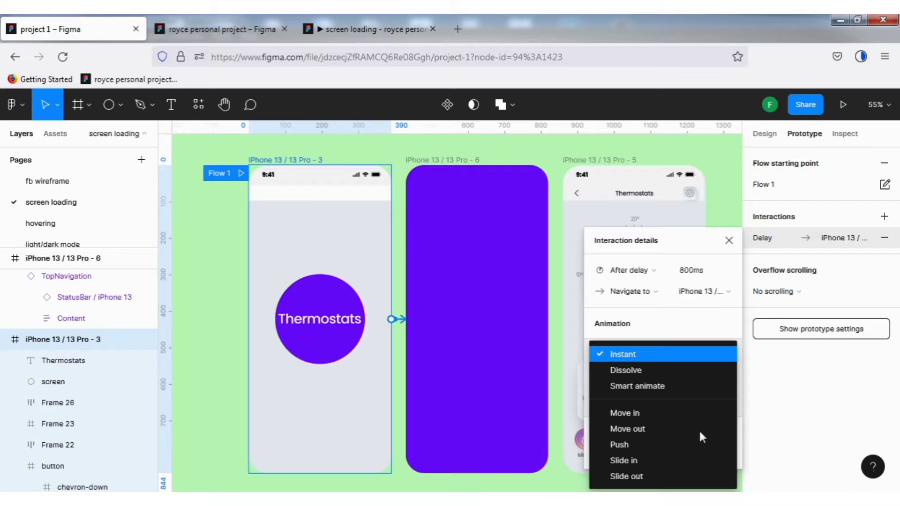
left_click(680, 386)
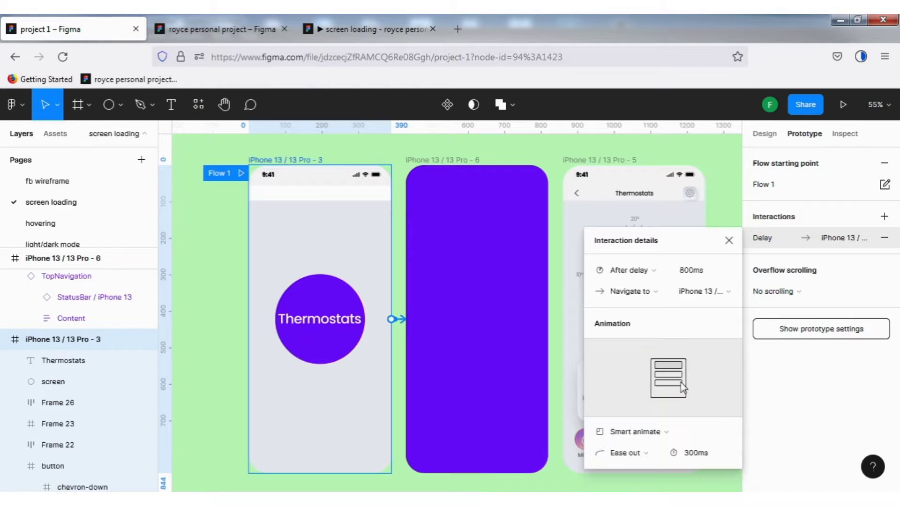
- Set the Smart animate easing to Custom bezier and reshape the curve so it starts slowly and ends steeply
left_click(654, 455)
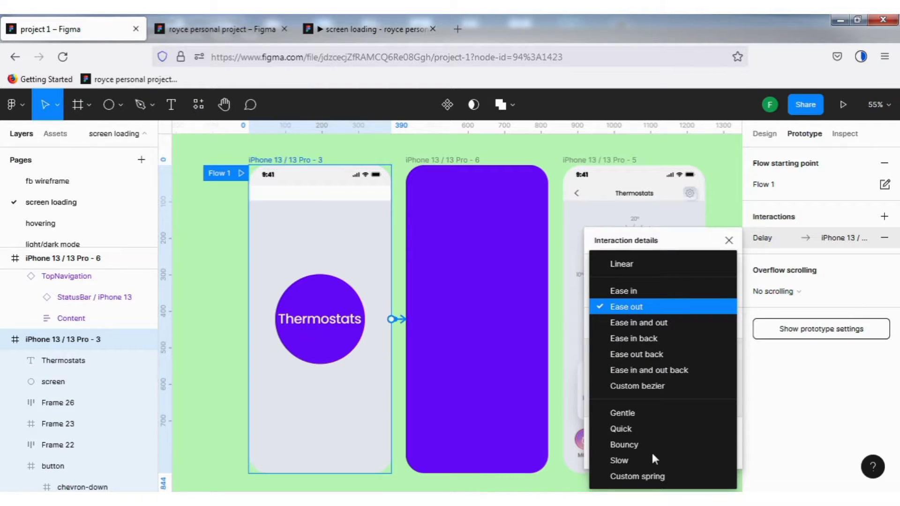
left_click(654, 478)
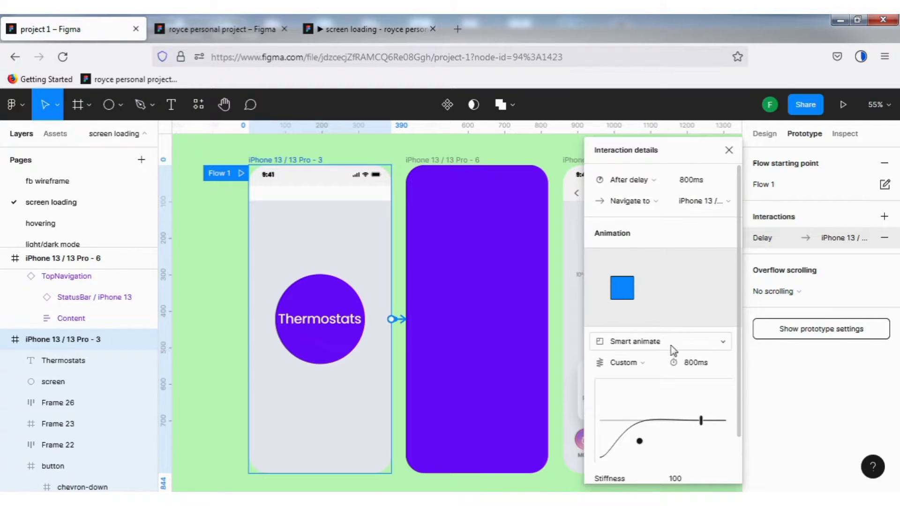
left_click(652, 365)
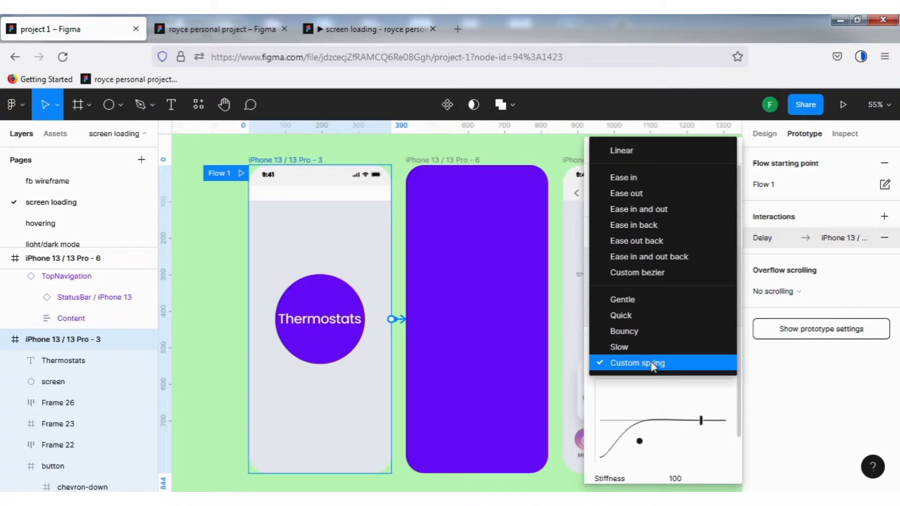
left_click(648, 273)
left_click_drag(670, 415, 685, 483)
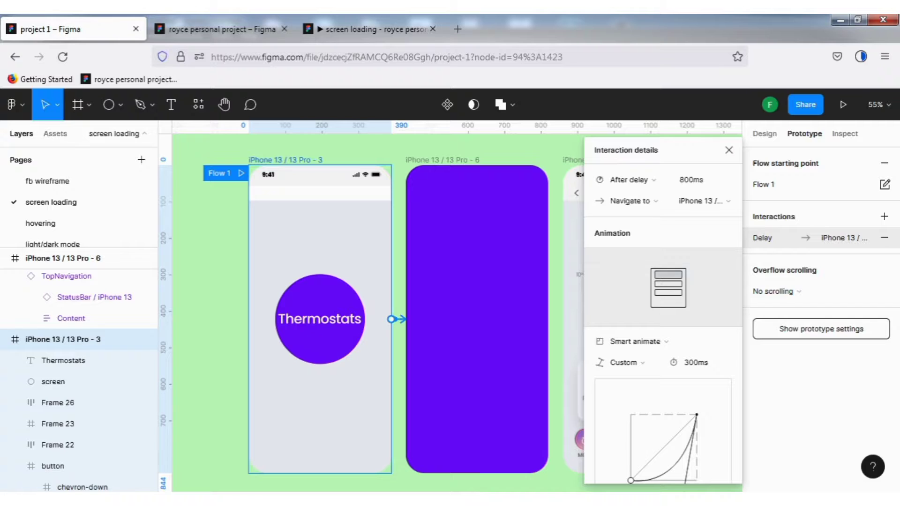
- Refine the Custom bezier easing curve to 0.11, -0.1, 0.86, -0.22 and close the interaction details
scroll(683, 425, "down", 3)
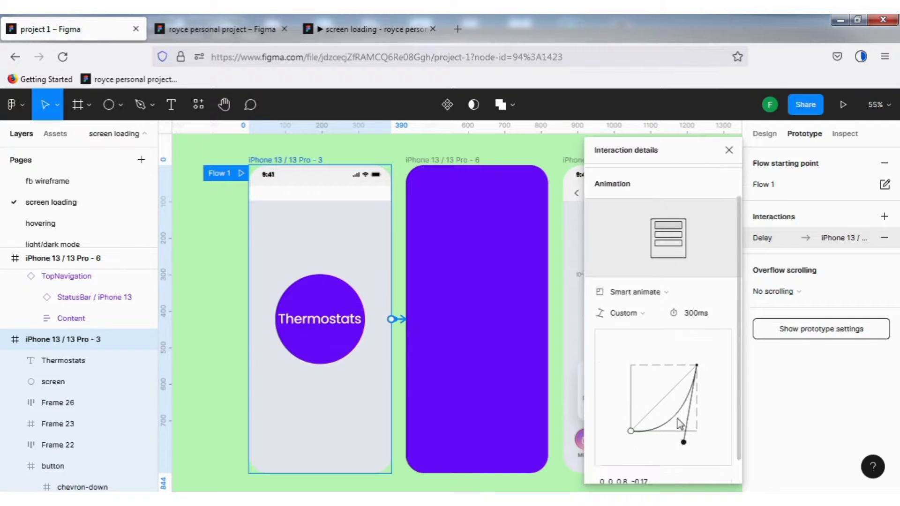
left_click_drag(683, 428, 698, 432)
left_click_drag(631, 417, 641, 429)
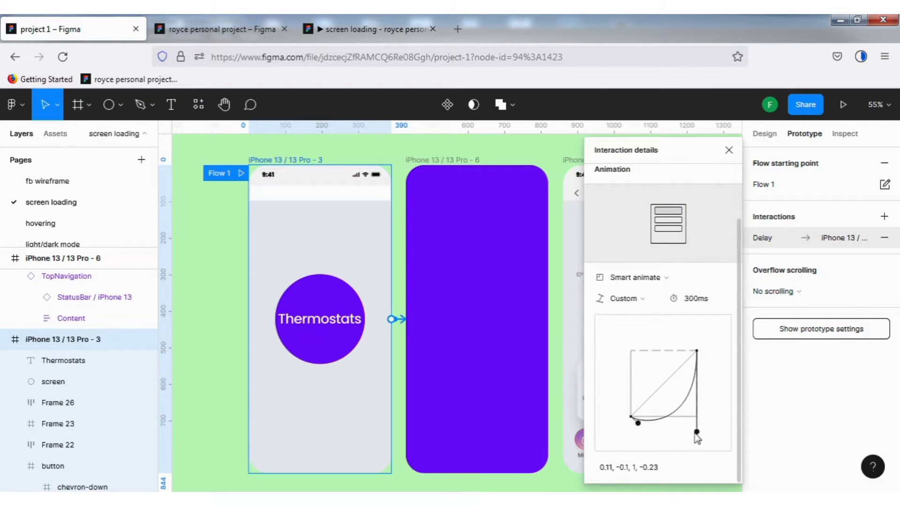
left_click_drag(696, 435, 688, 430)
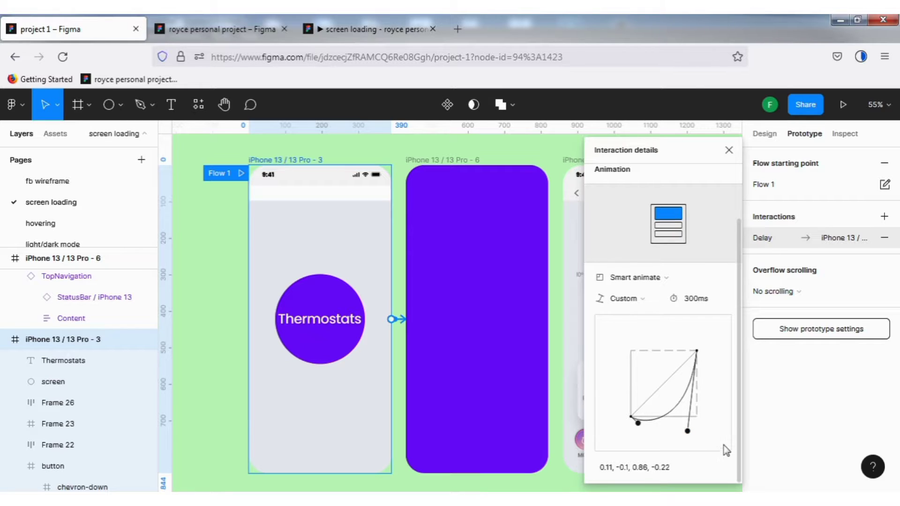
left_click(729, 150)
- Connect the iPhone 13 / 13 Pro - 6 frame to the iPhone 13 / 13 Pro - 5 frame, triggered After delay with 800 ms
left_click(490, 203)
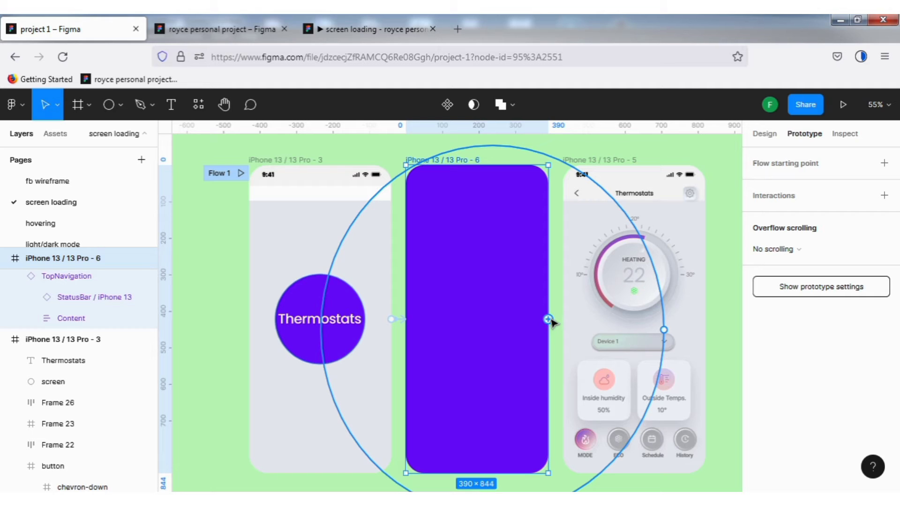
left_click_drag(548, 319, 590, 324)
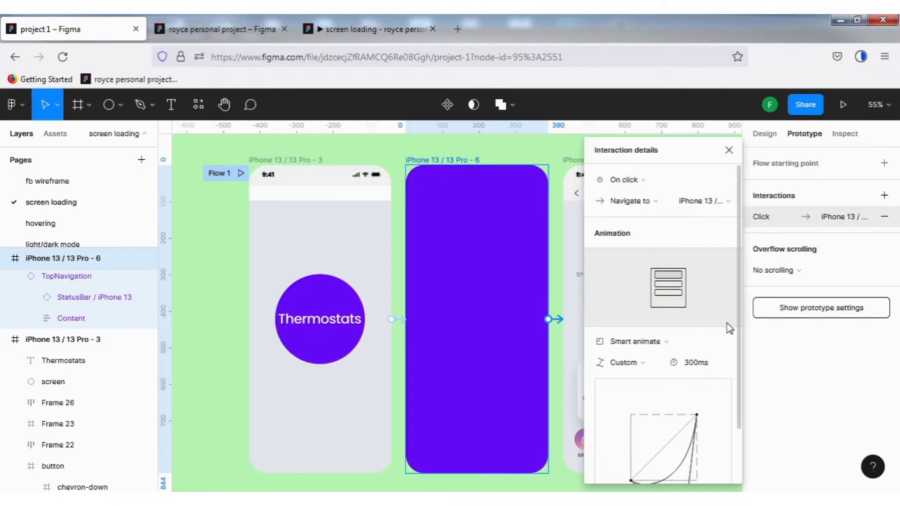
left_click(642, 180)
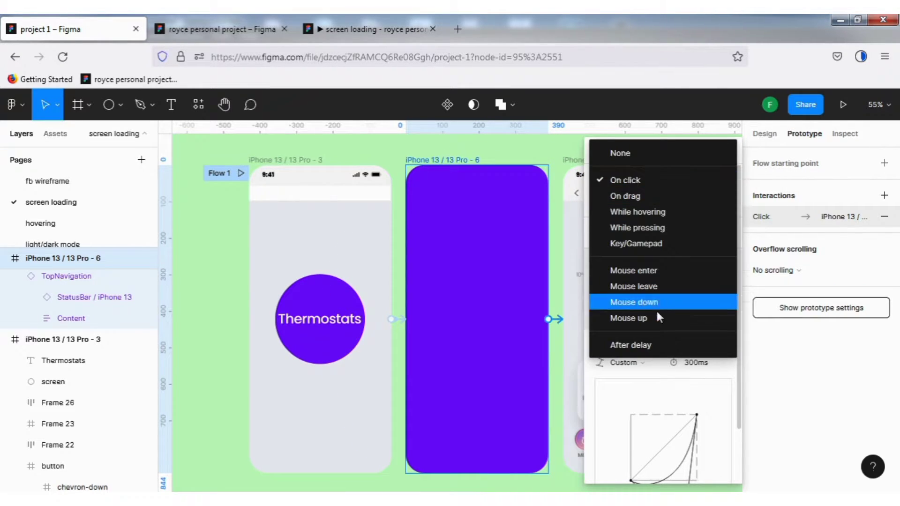
left_click(654, 345)
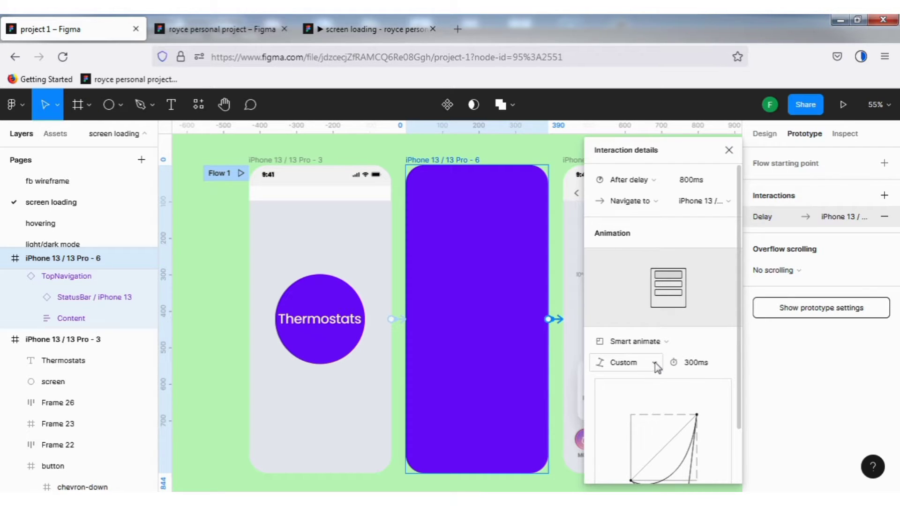
- Set the new connection's animation to Move in with a downward direction and Ease in easing
left_click(655, 363)
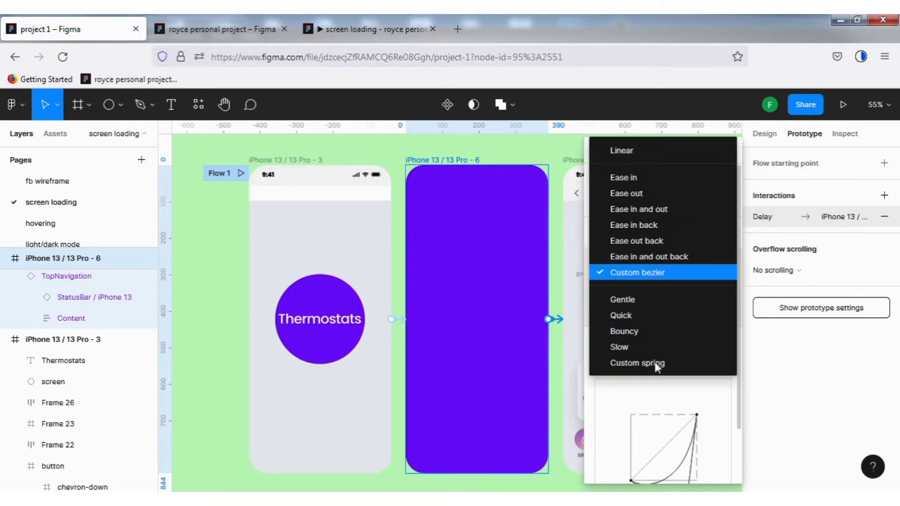
left_click(655, 178)
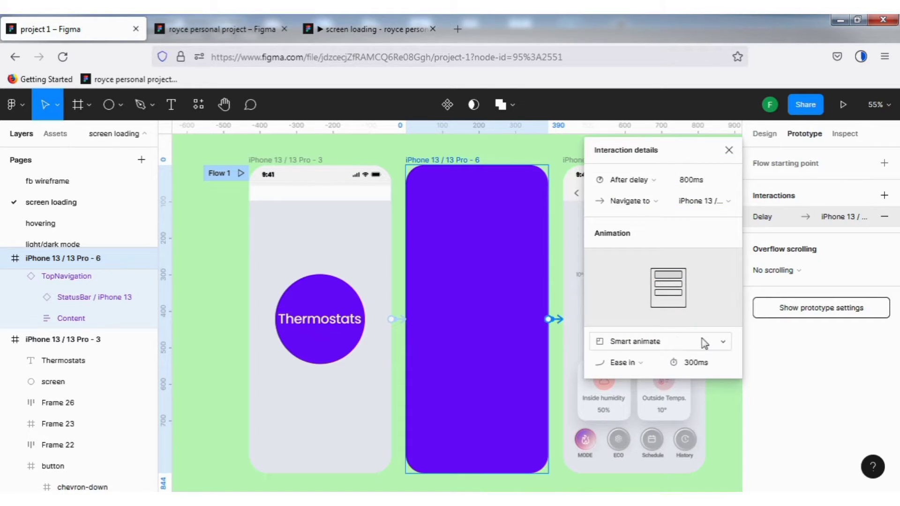
left_click(724, 344)
left_click(677, 369)
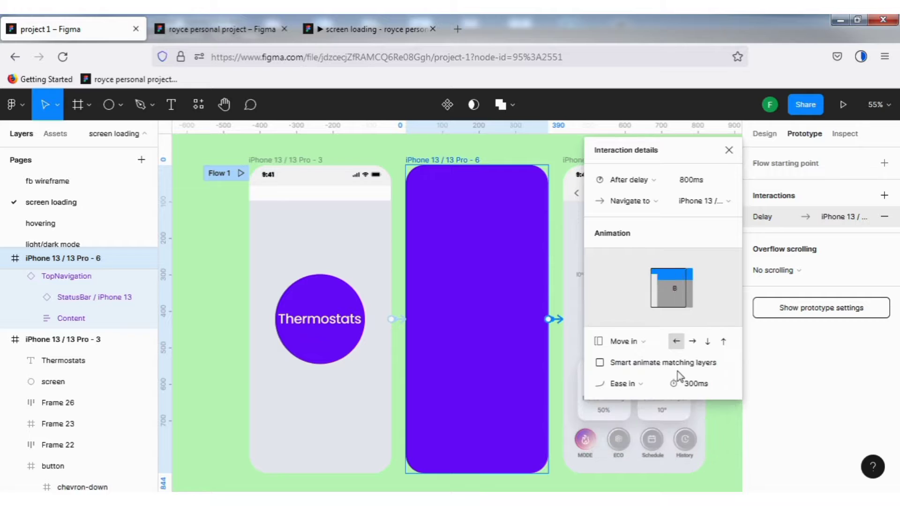
left_click(708, 341)
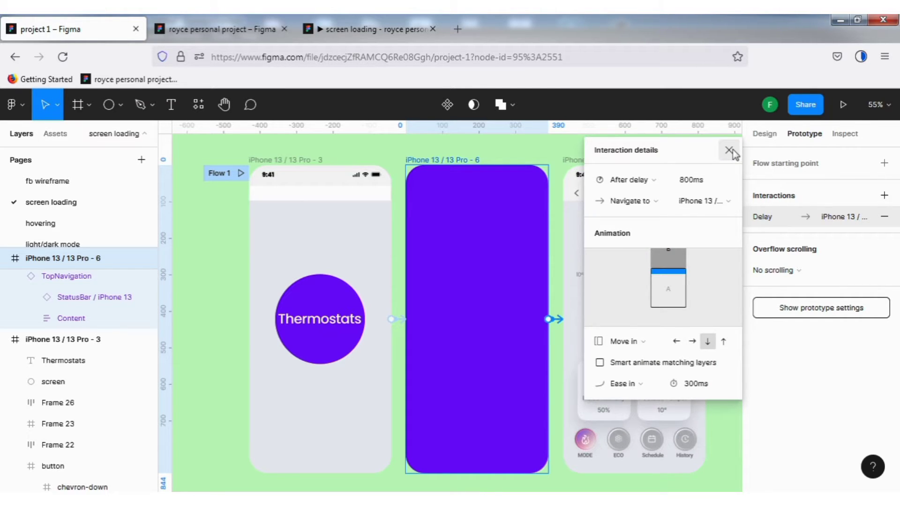
left_click(730, 150)
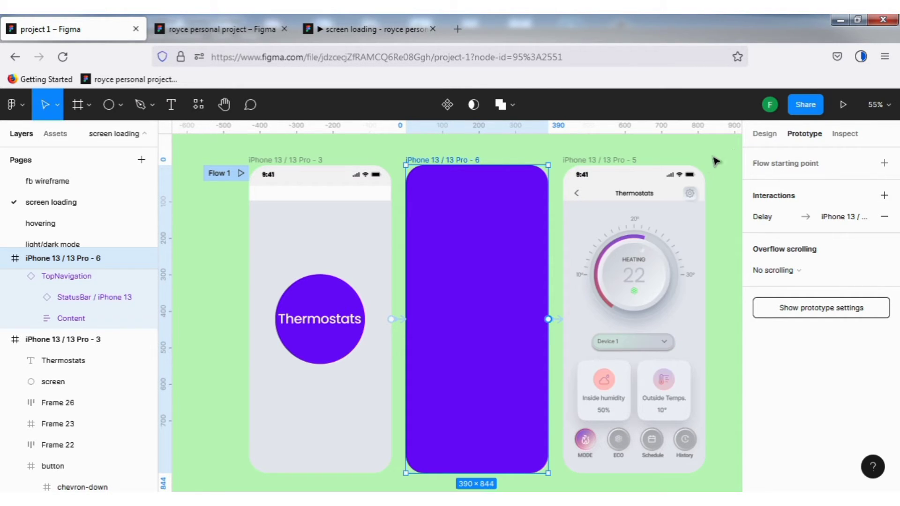
- Present the prototype flow, fit it to the screen and replay the loading animation from the start
left_click(358, 146)
left_click(843, 105)
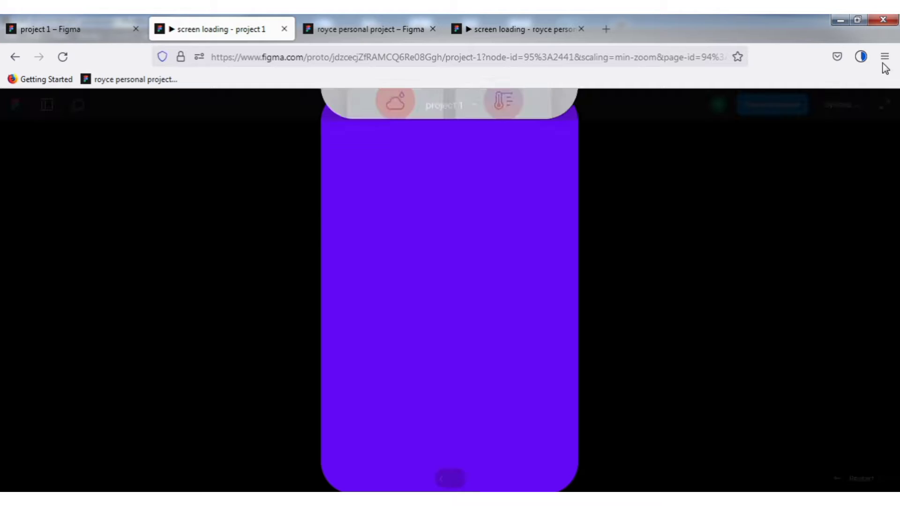
left_click(848, 104)
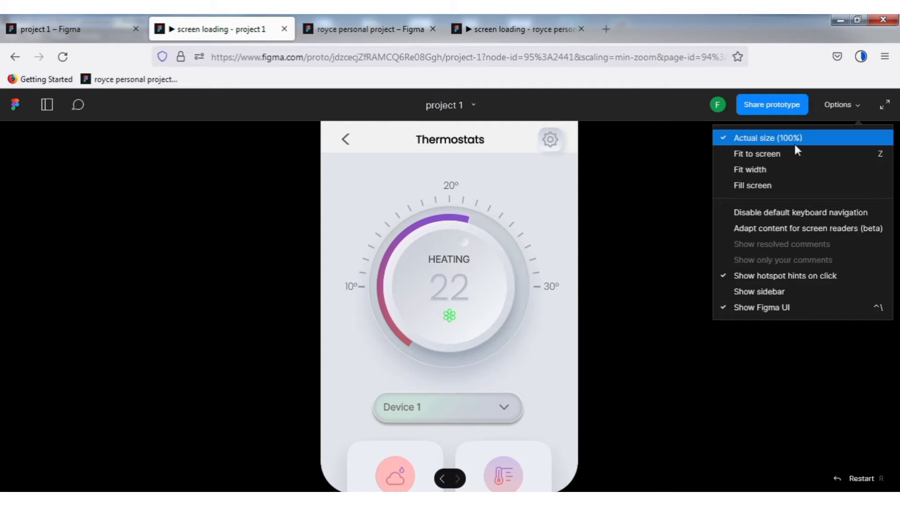
left_click(782, 153)
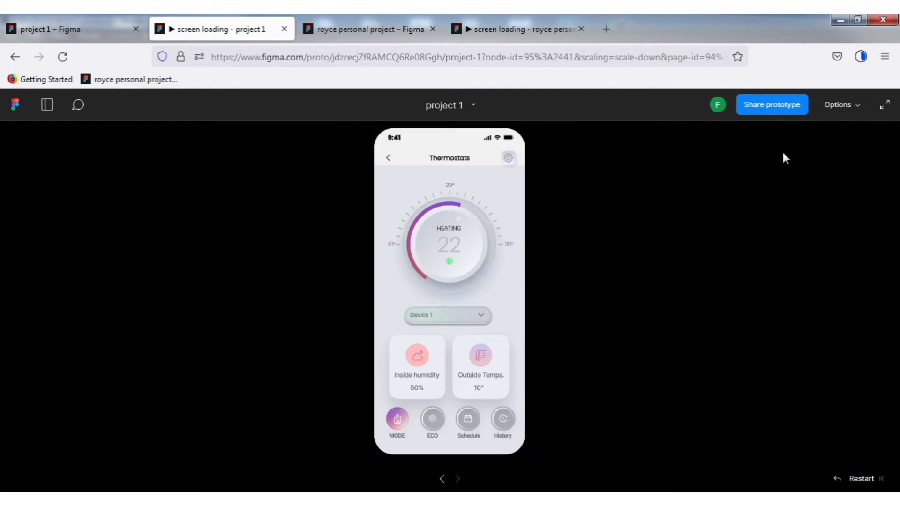
key("r")
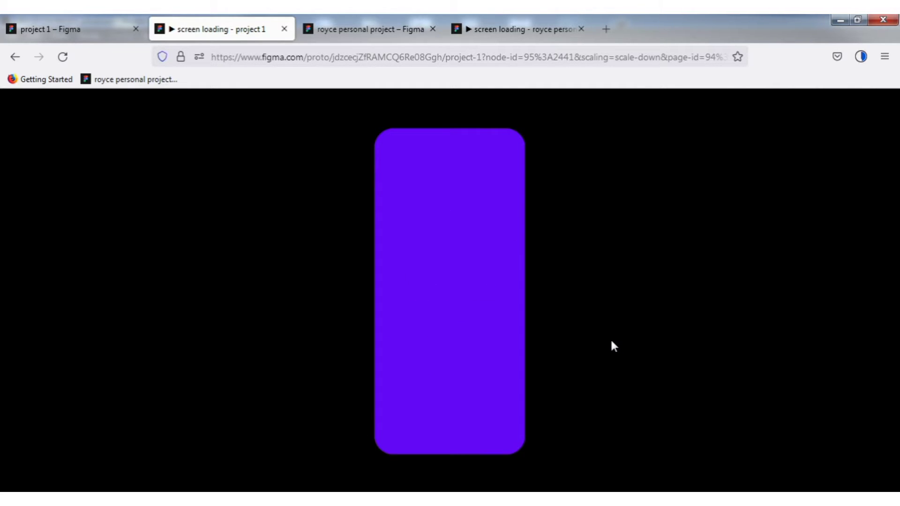
key("r")
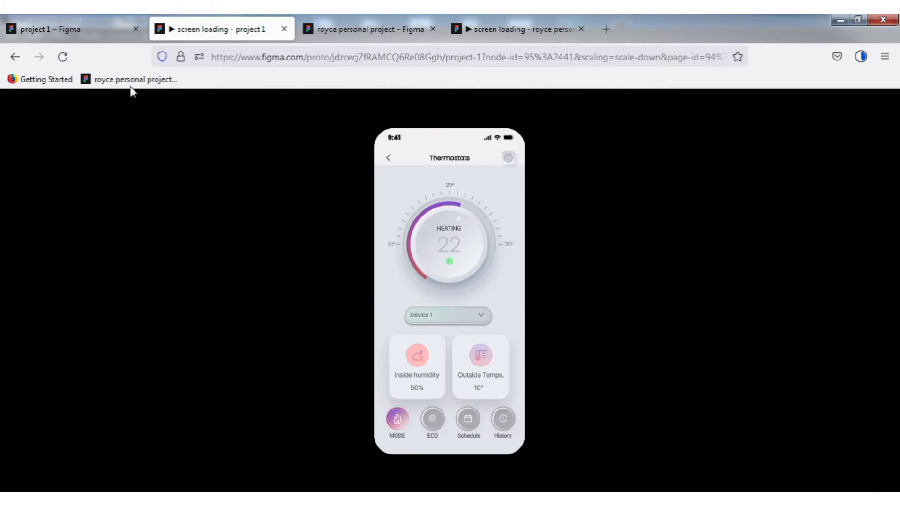
- Set the prototype device to iPhone 13 Pro Max and replay the presentation in that device frame
left_click(123, 29)
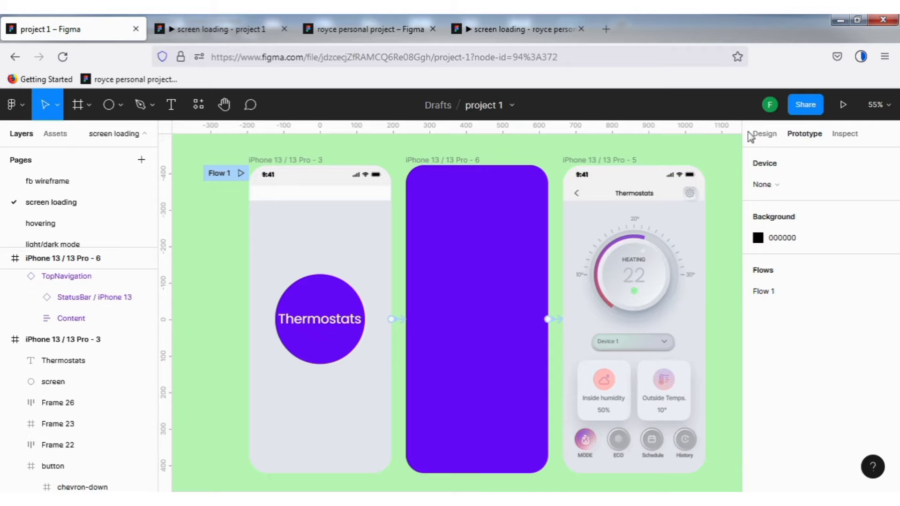
left_click(762, 135)
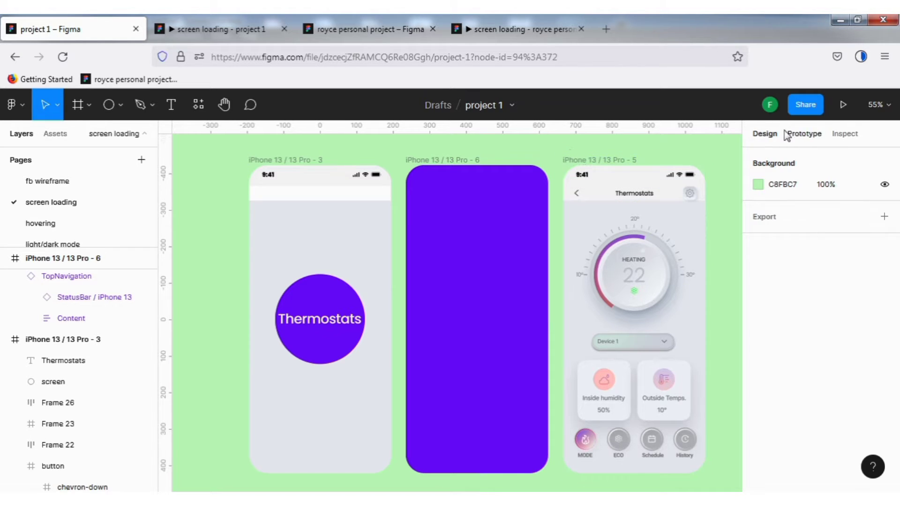
left_click(803, 135)
left_click(779, 185)
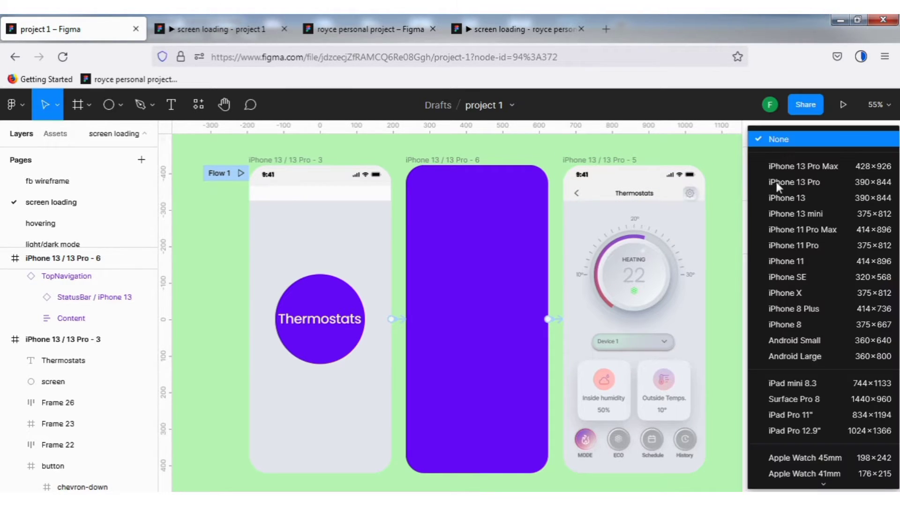
left_click(797, 167)
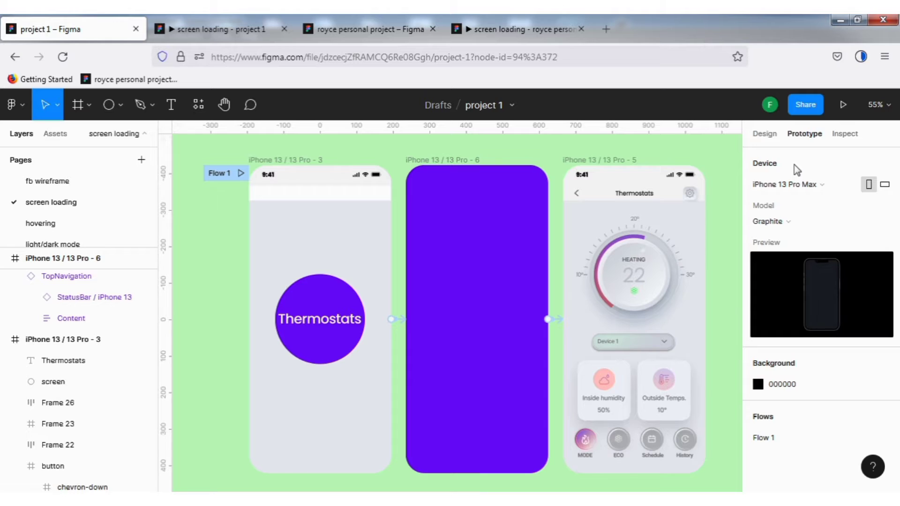
left_click(216, 29)
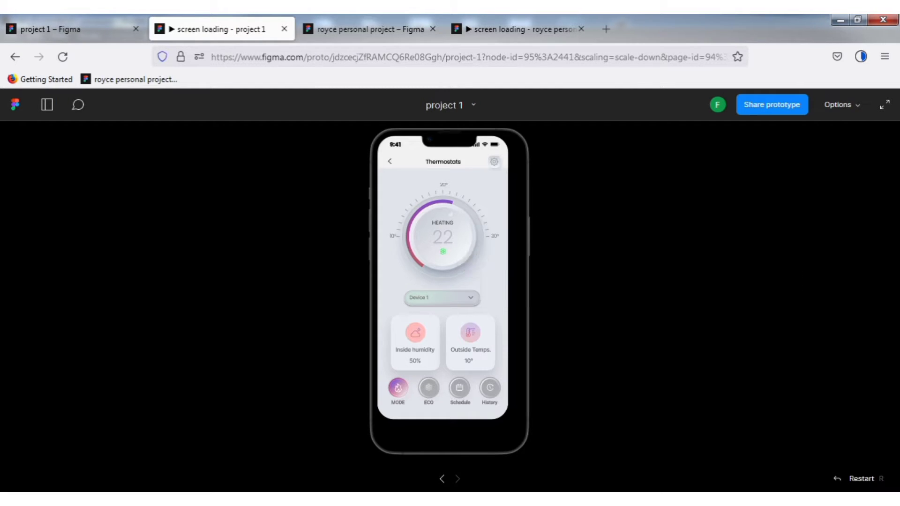
key("r")
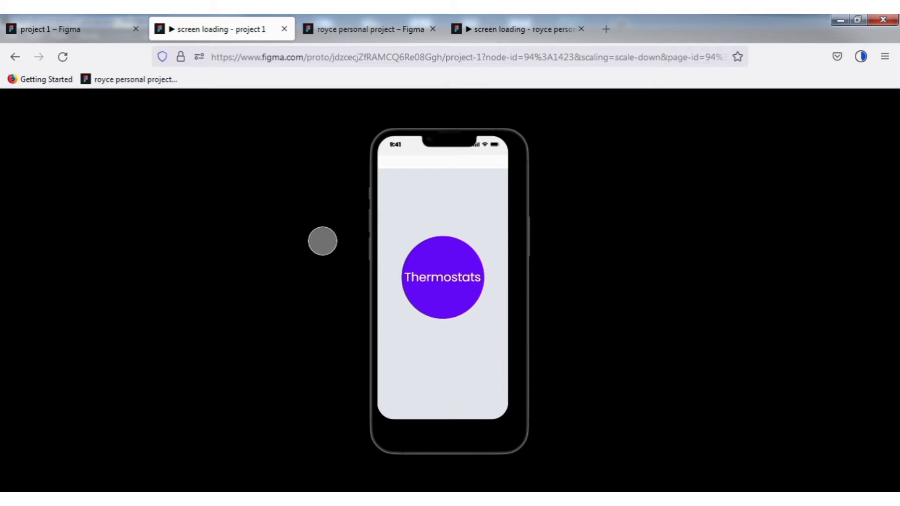
- Change the prototype device to iPhone 13 Pro and check how the screens fit in the presentation
left_click(47, 24)
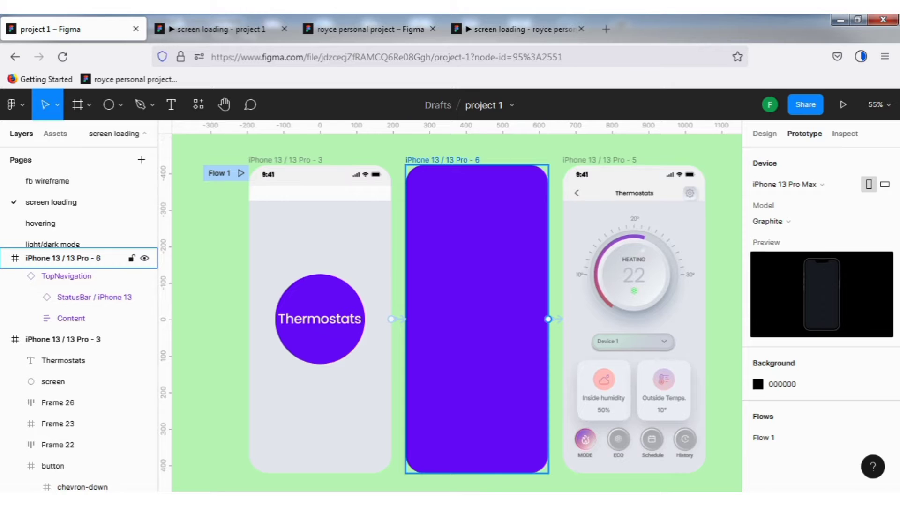
left_click(440, 160)
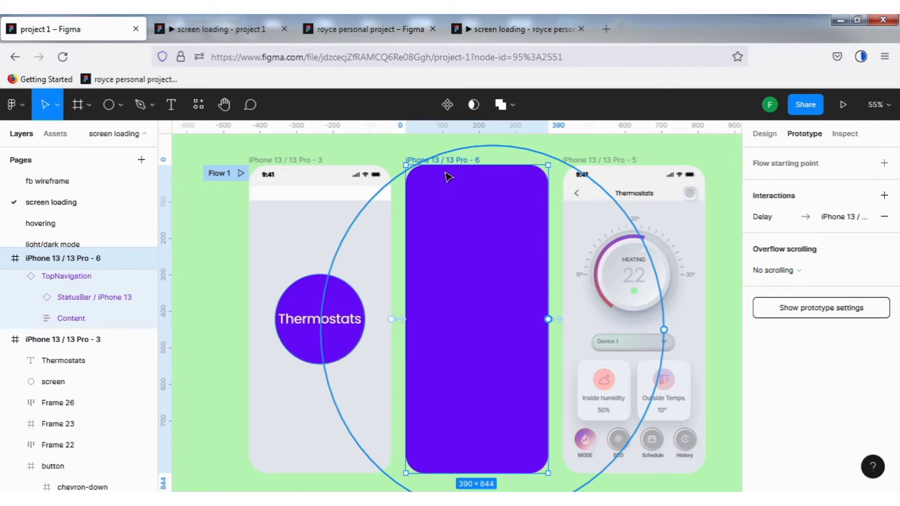
left_click(361, 148)
left_click(787, 180)
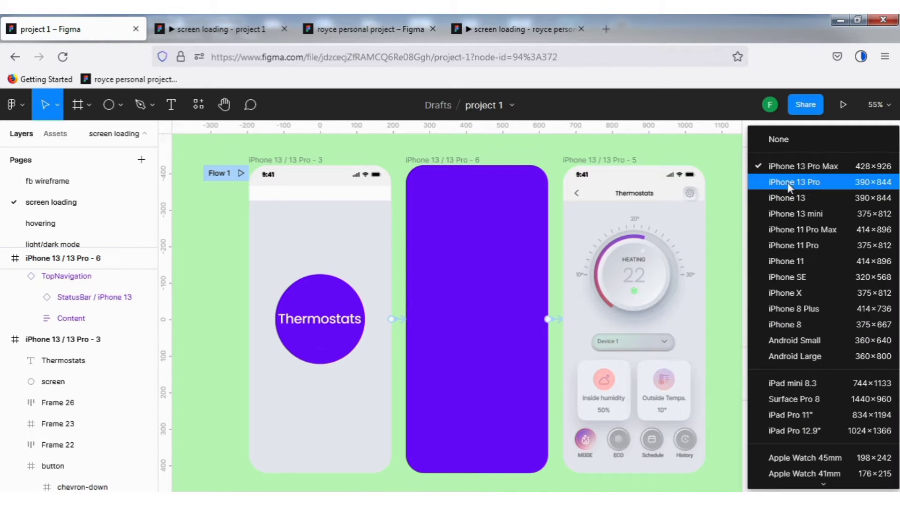
scroll(787, 182, "down", 3)
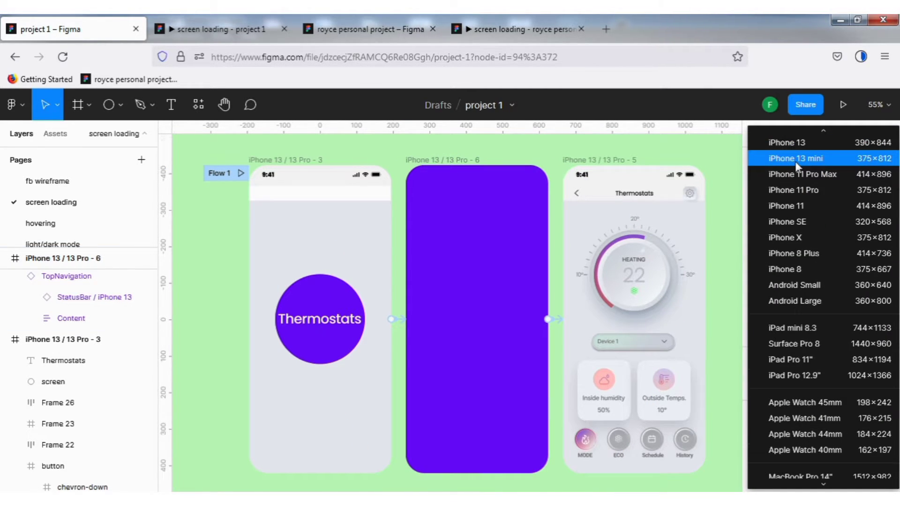
scroll(795, 161, "up", 3)
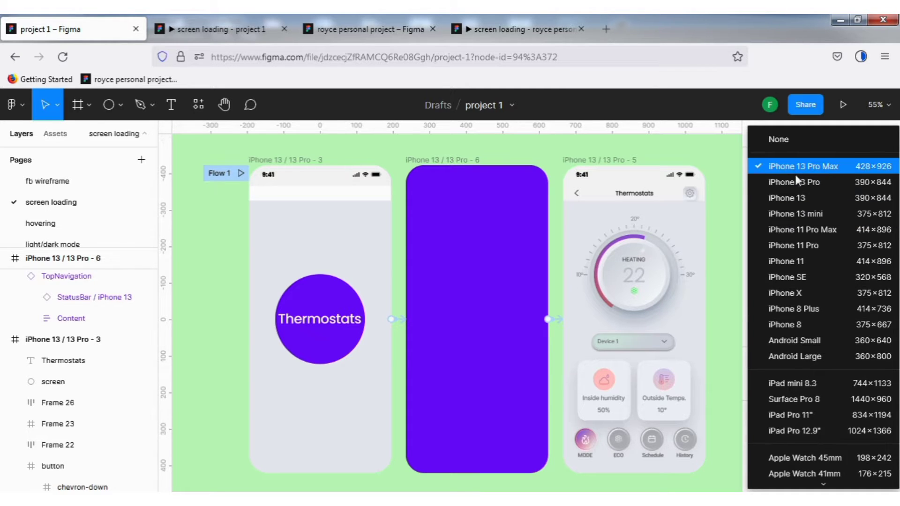
left_click(796, 181)
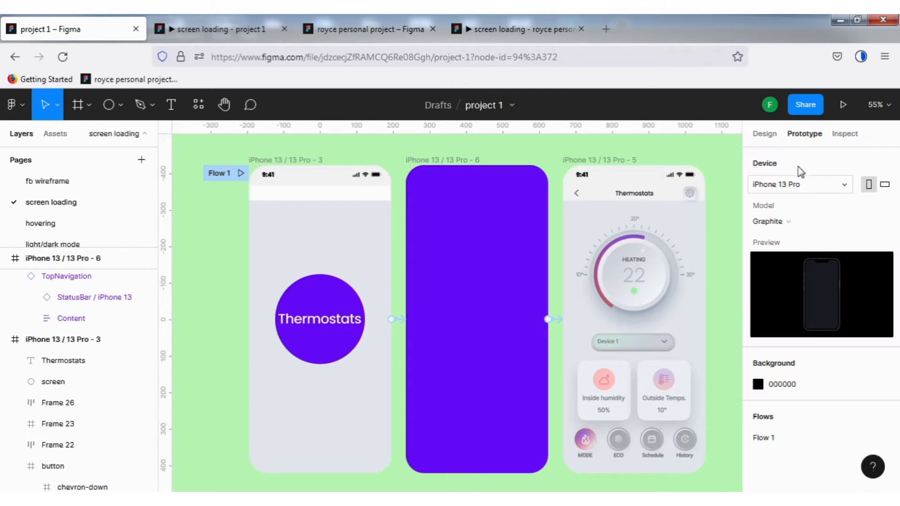
left_click(221, 27)
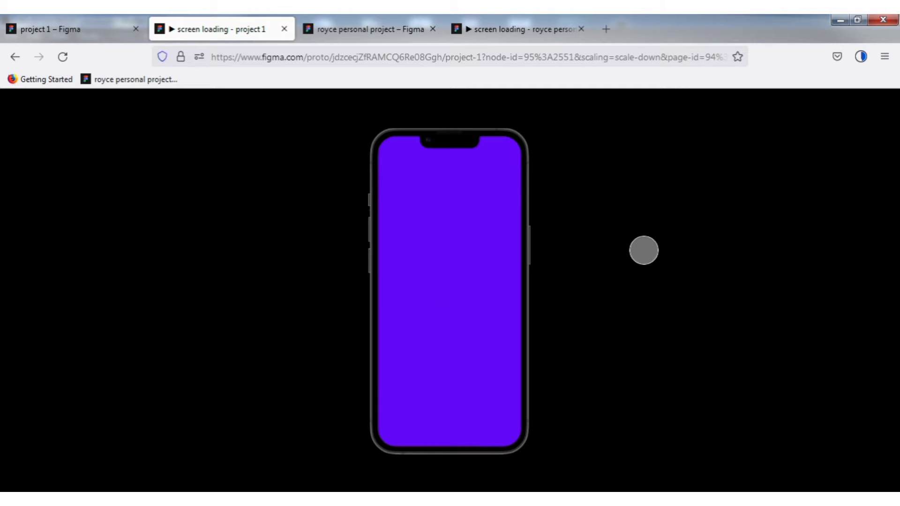
- Change the animation from the iPhone 13 / 13 Pro - 6 frame to the thermostat screen to Push, and replay the prototype
left_click(43, 30)
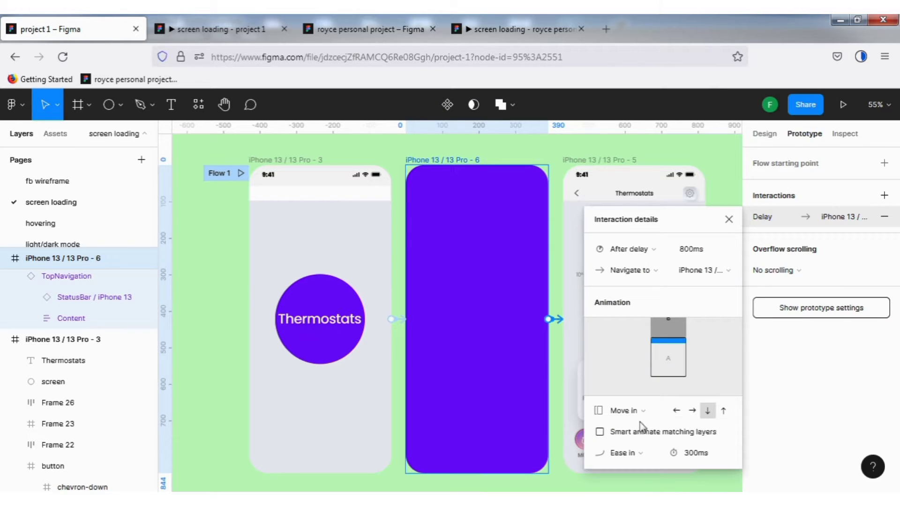
left_click(648, 413)
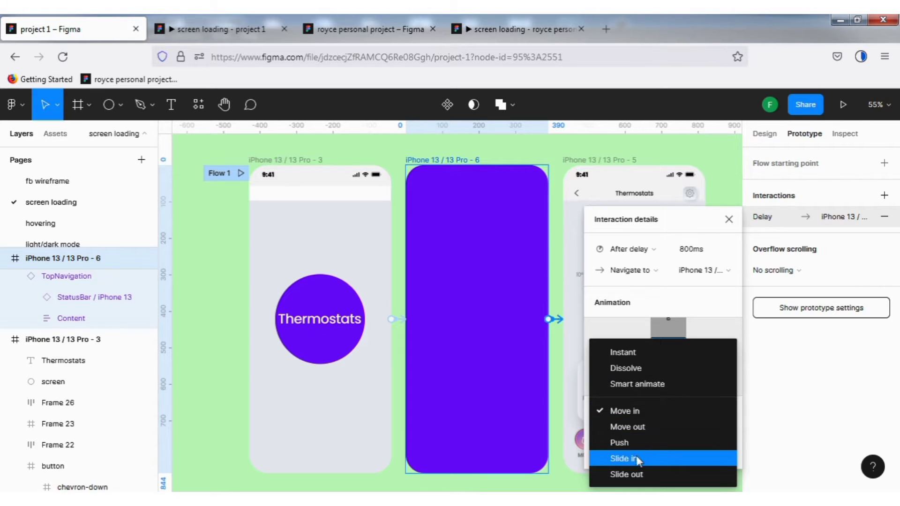
left_click(636, 444)
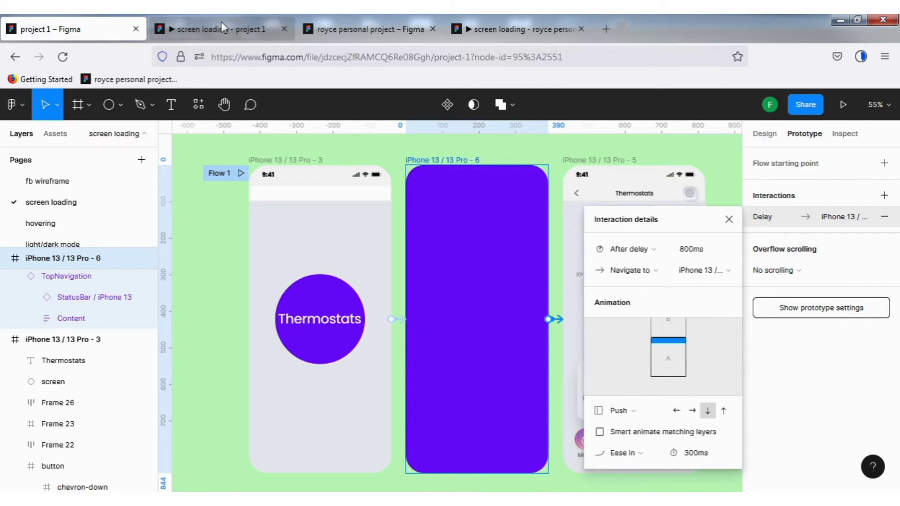
left_click(289, 26)
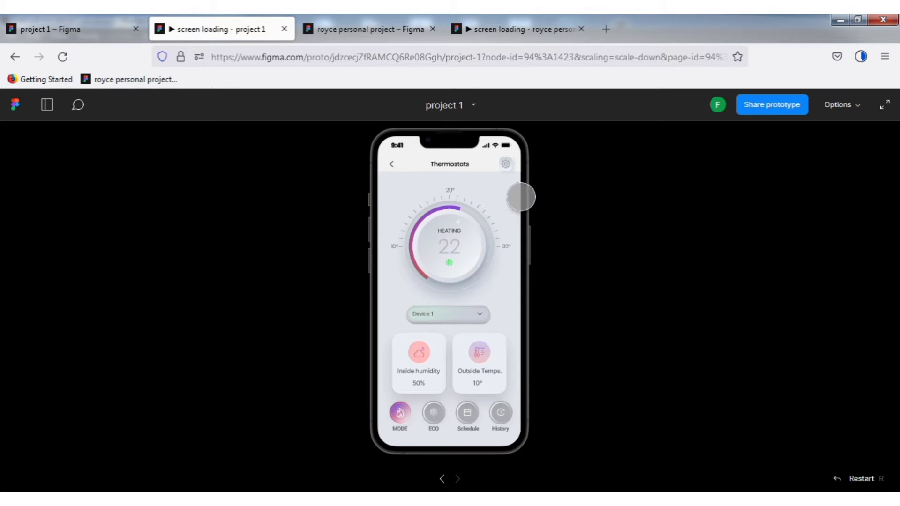
key("r")
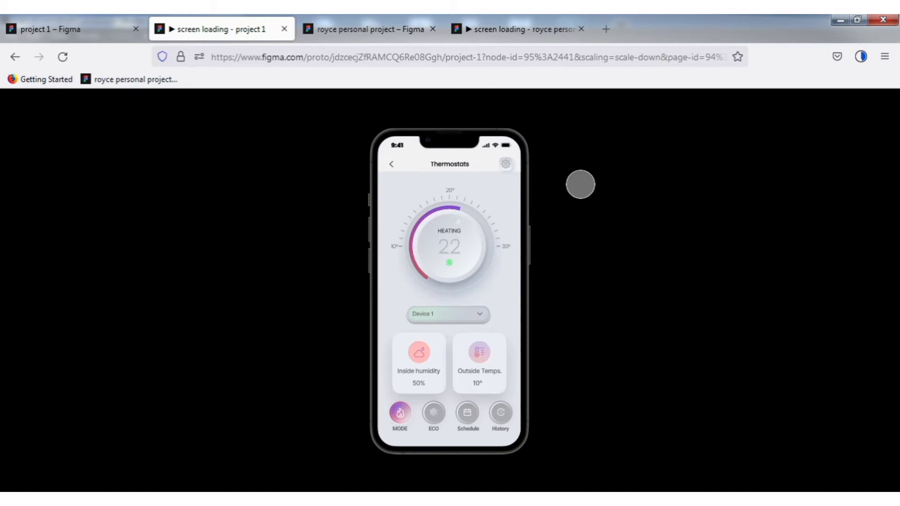
- Change the animation from the iPhone 13 / 13 Pro - 6 frame to the thermostat screen to Smart animate, and replay the prototype
left_click(53, 32)
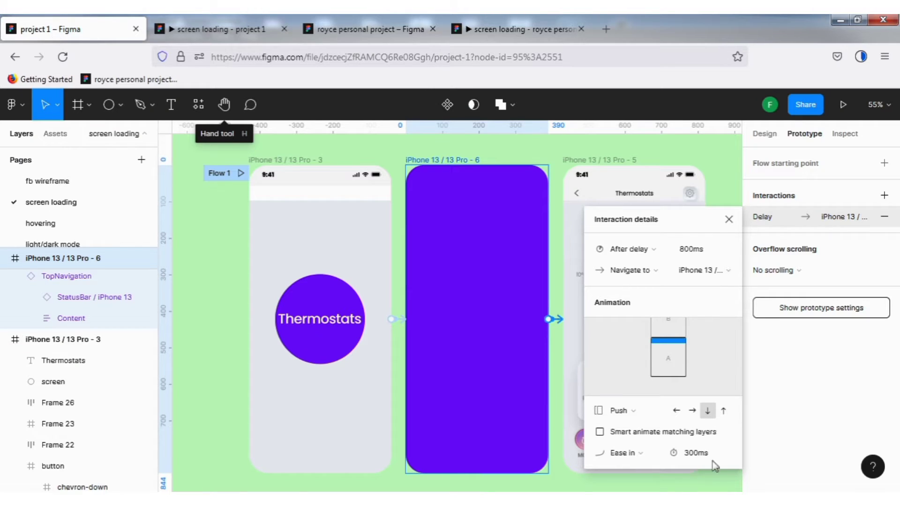
left_click(652, 413)
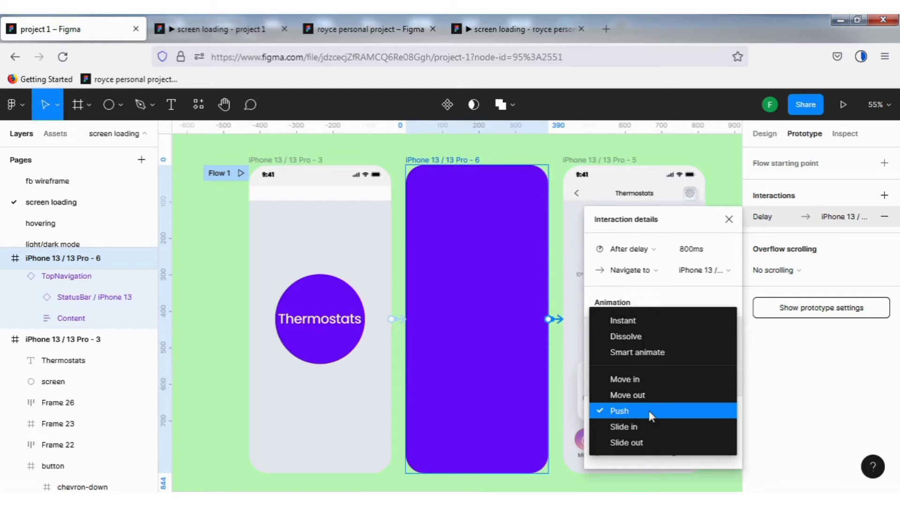
left_click(666, 355)
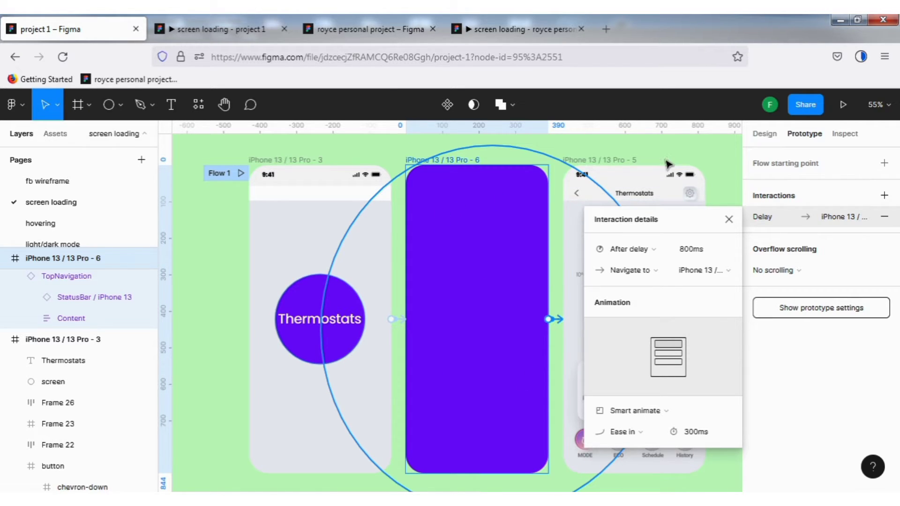
left_click(198, 29)
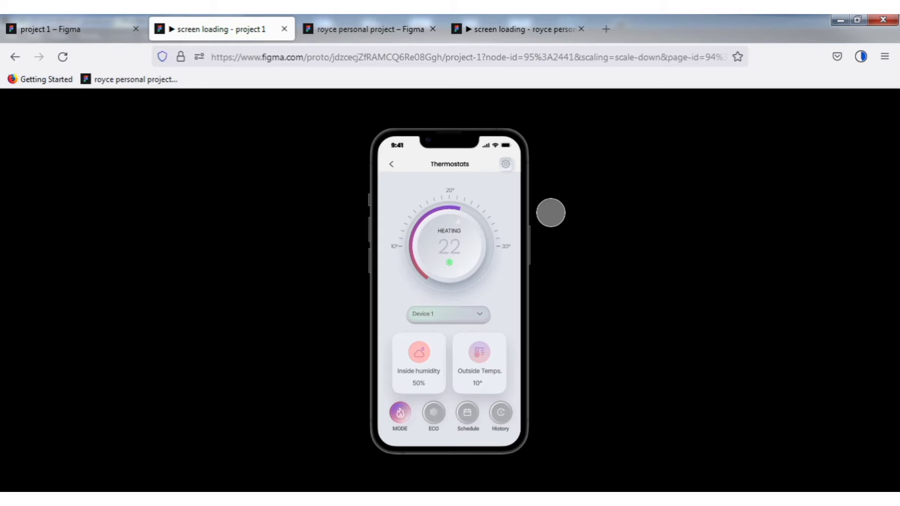
key("r")
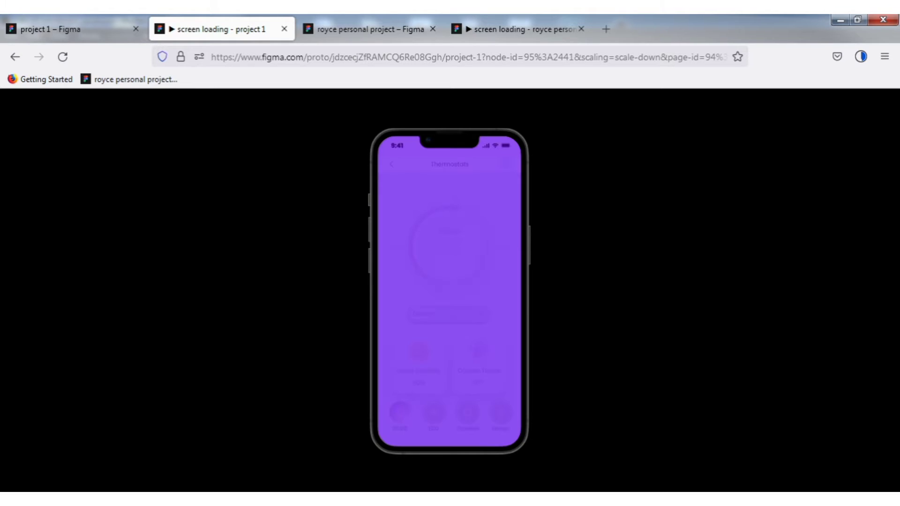
- Set the purple frame's transition to Push with an upward direction, and replay the prototype
left_click(68, 29)
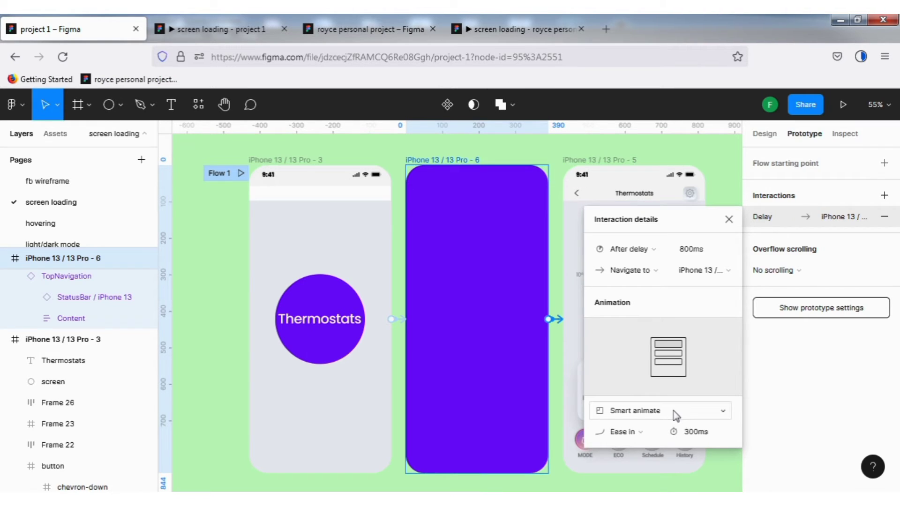
left_click(673, 410)
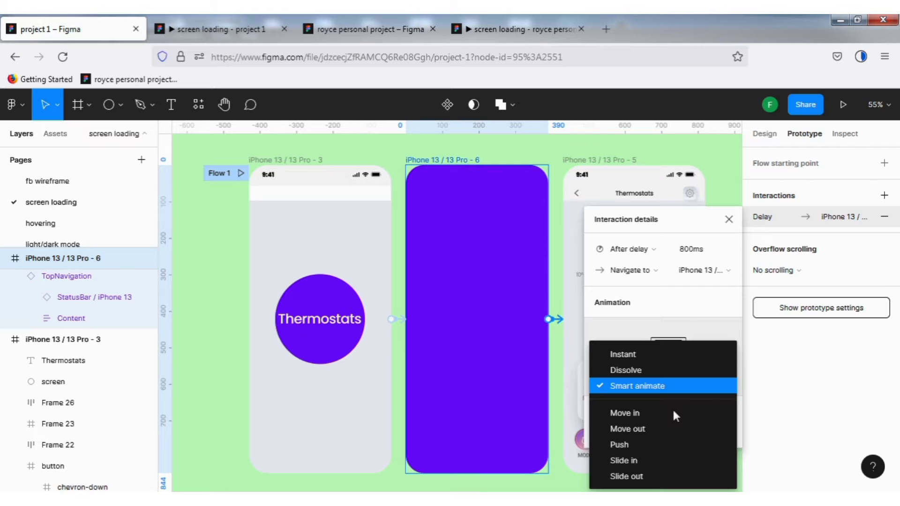
left_click(632, 449)
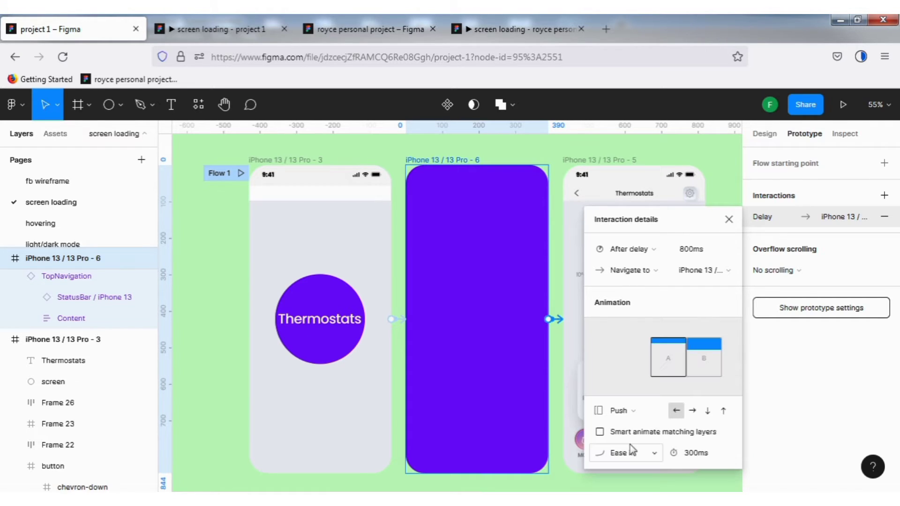
left_click(708, 412)
left_click(725, 411)
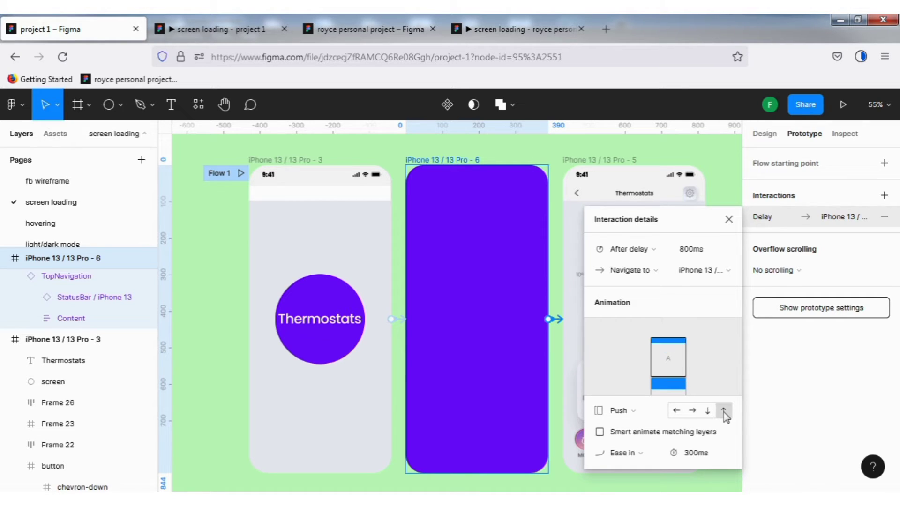
left_click(225, 32)
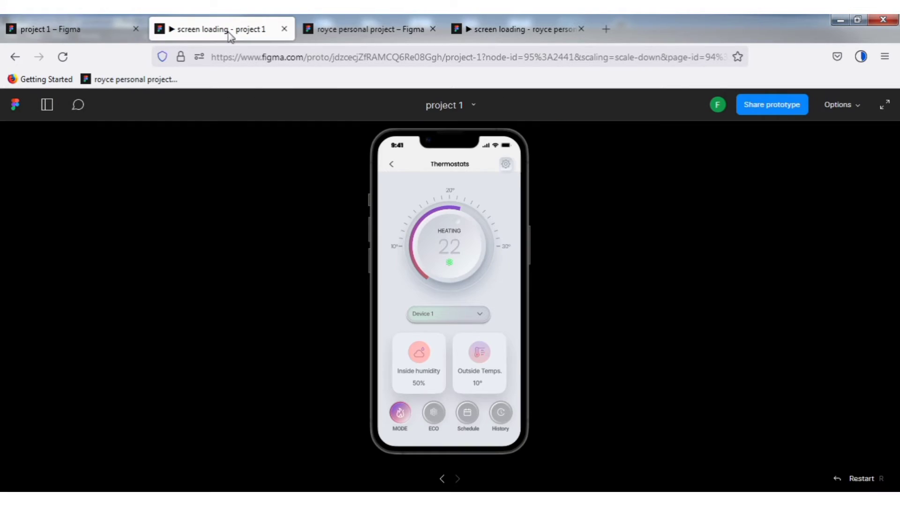
key("r")
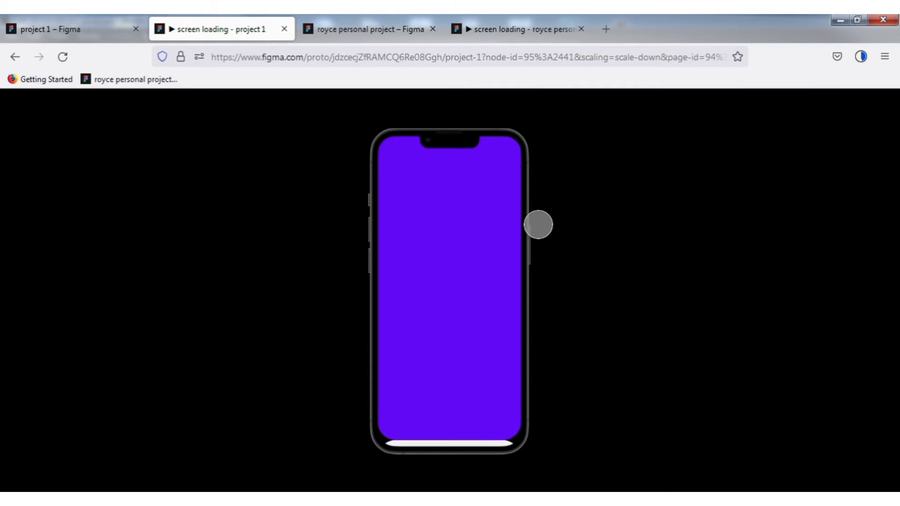
key("r")
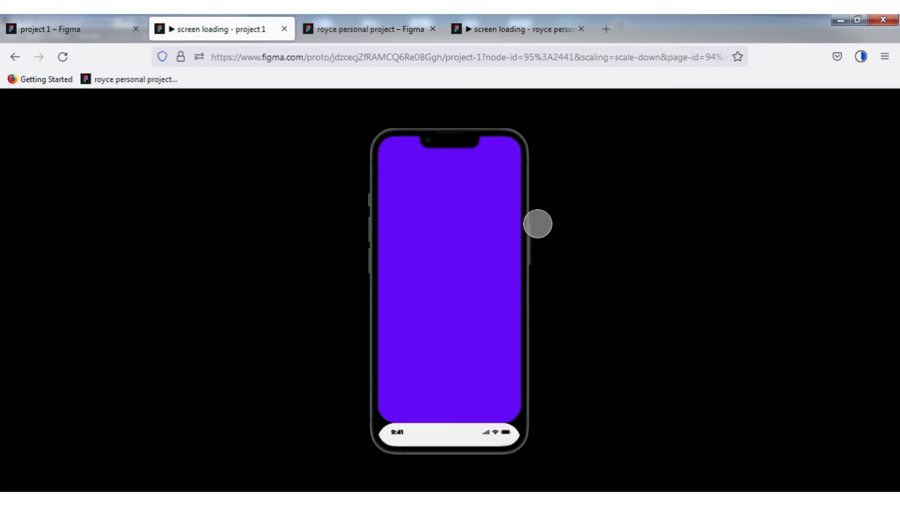
- Switch the purple frame's Push transition to the downward direction and replay the prototype
left_click(85, 28)
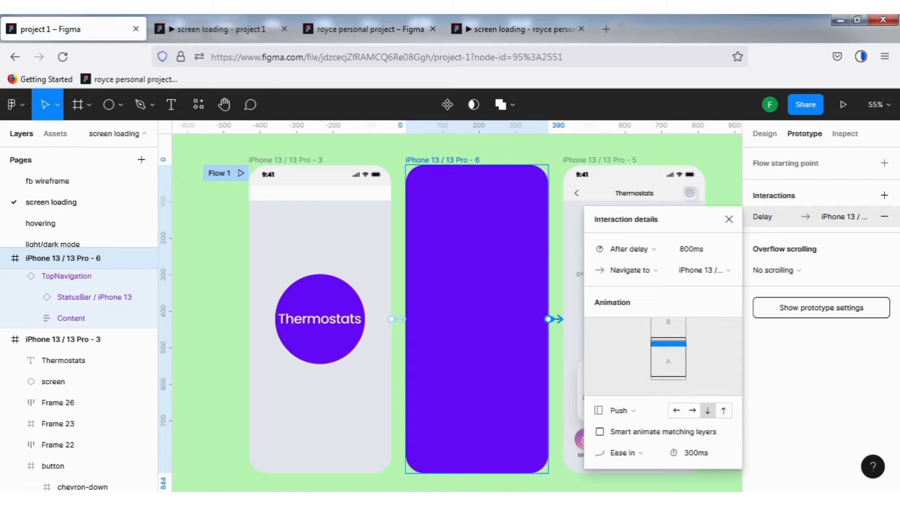
left_click(245, 26)
key("r")
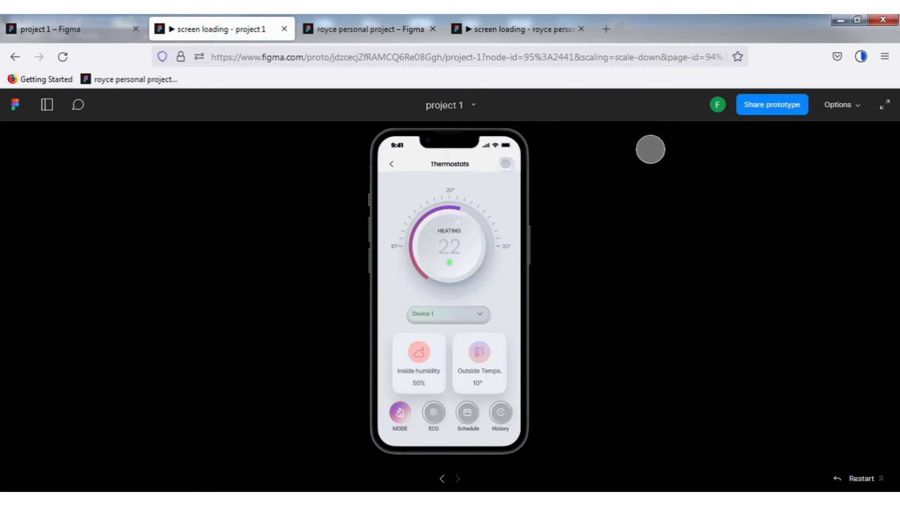
key("r")
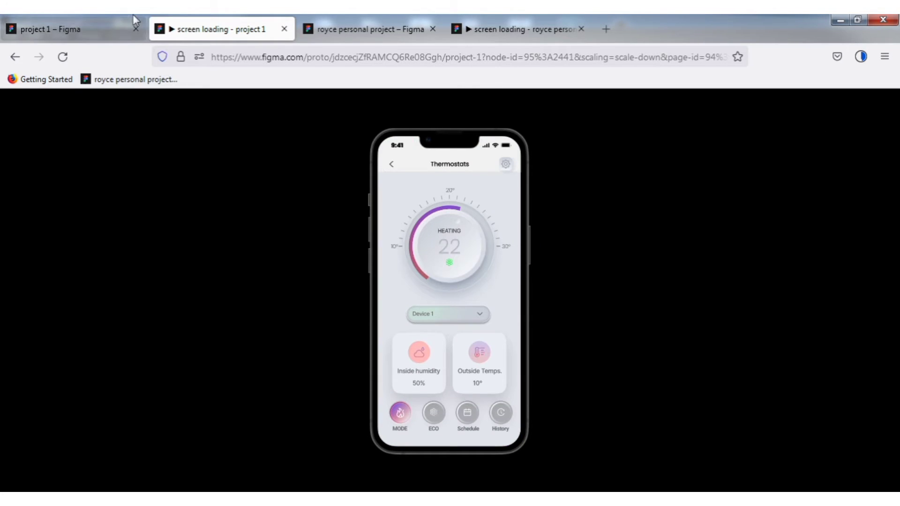
- Change the purple frame's transition to Move in with a downward direction, and preview the prototype
left_click(65, 30)
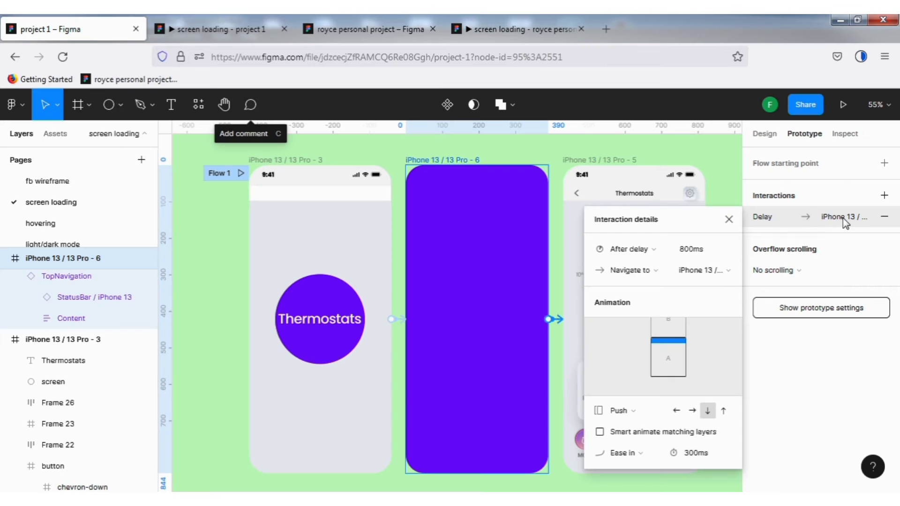
left_click(653, 412)
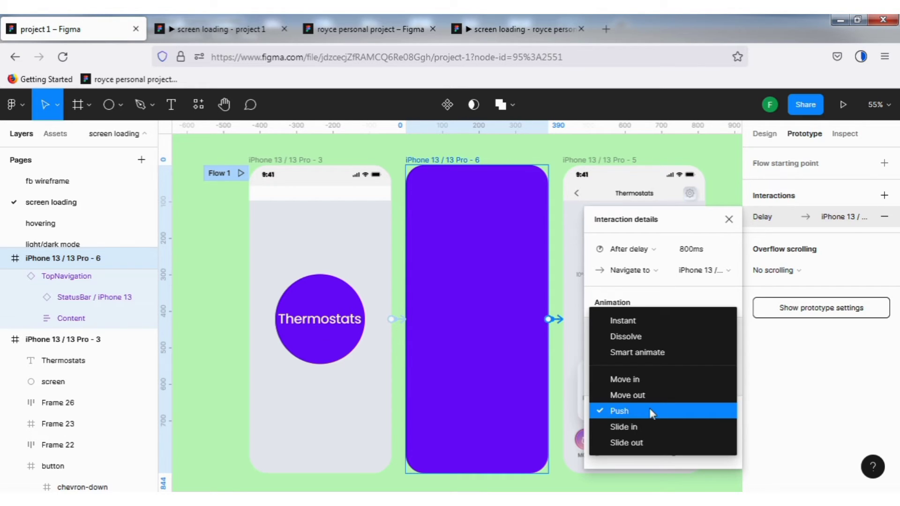
left_click(648, 373)
left_click(706, 411)
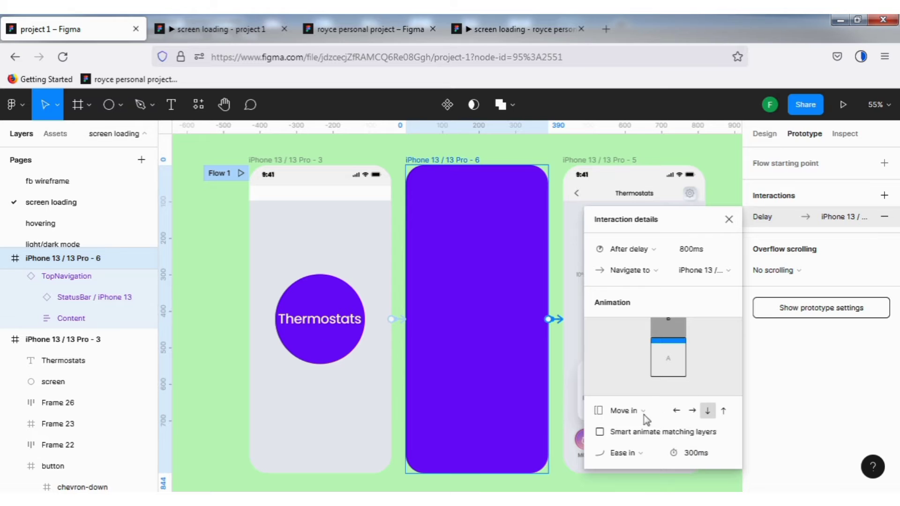
left_click(222, 30)
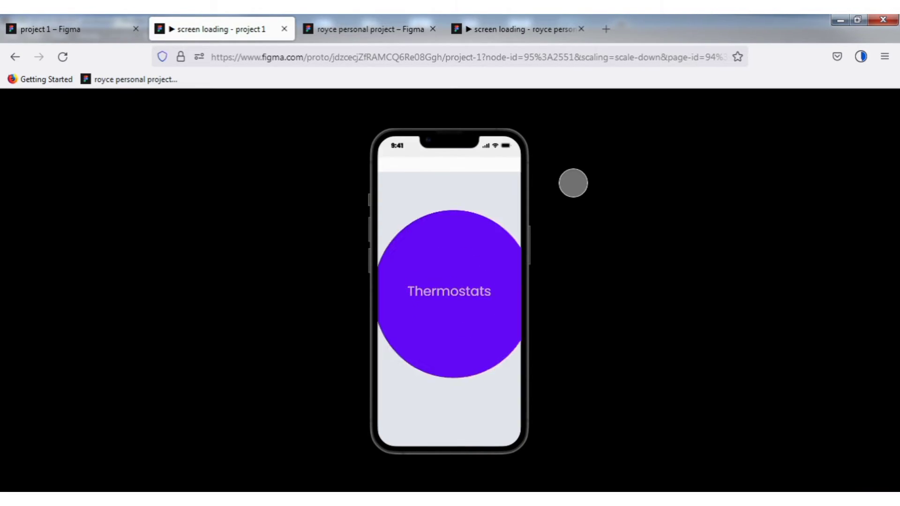
- Set the delay of the interaction from the Thermostats circle frame to the purple frame to 400ms, and replay the prototype
left_click(65, 29)
left_click(395, 319)
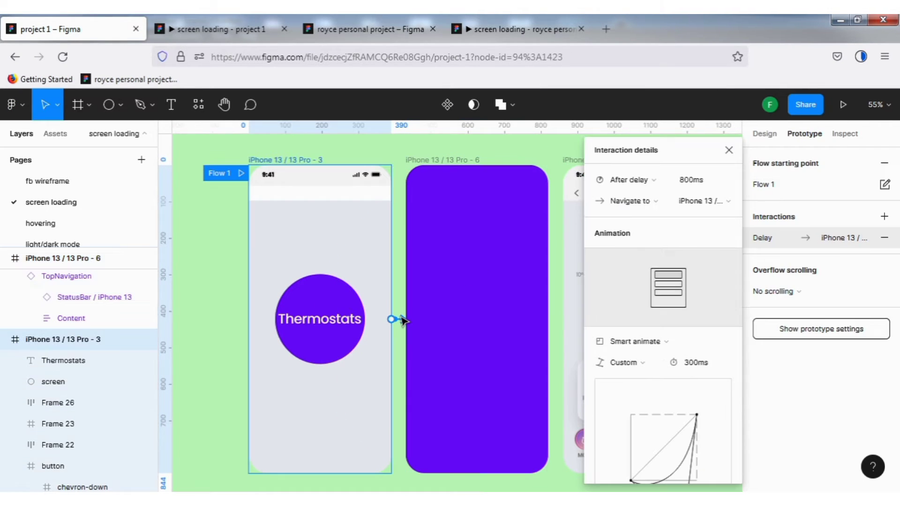
left_click(698, 181)
type("400")
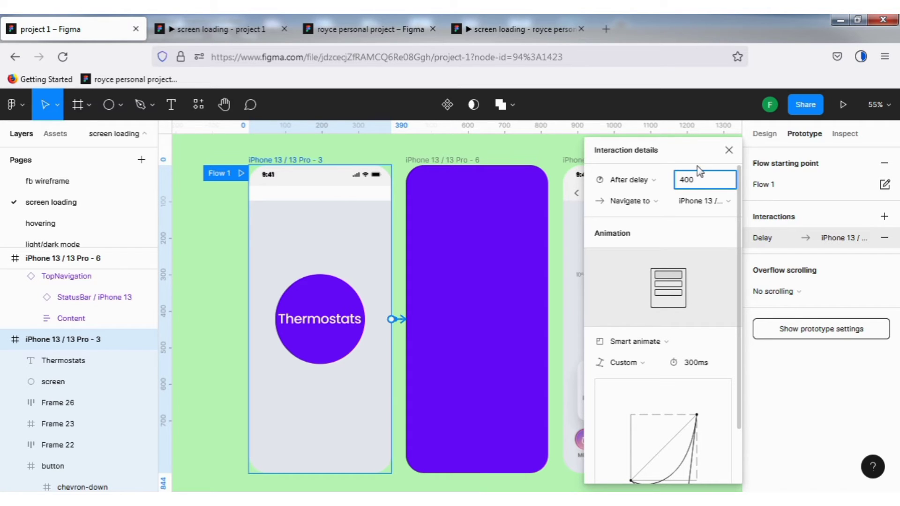
key("Return")
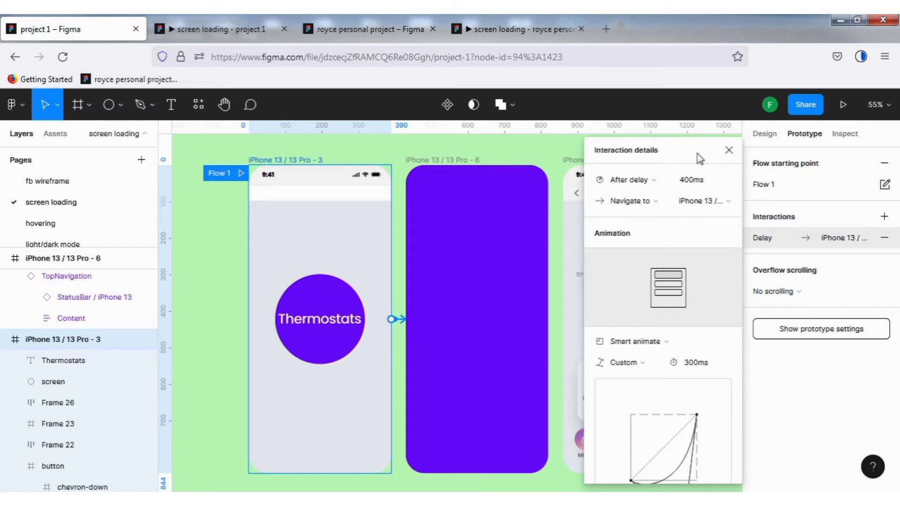
left_click(226, 28)
key("r")
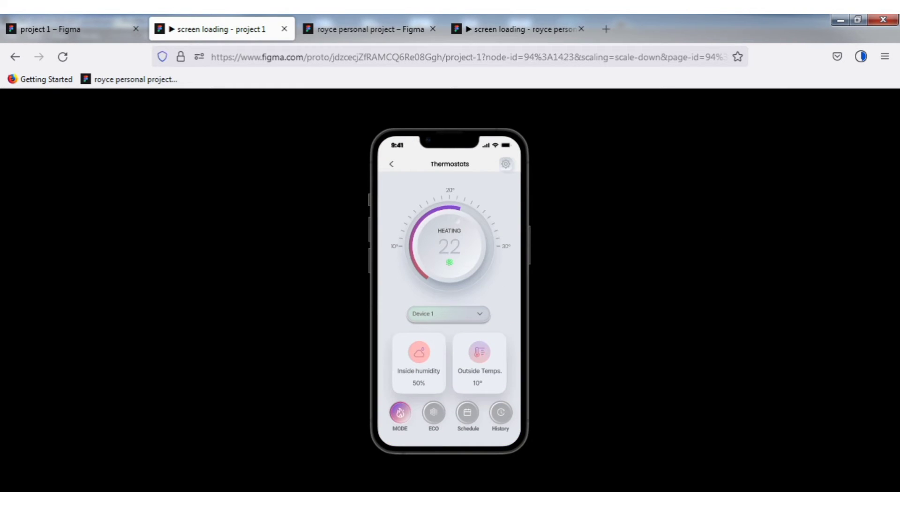
key("r")
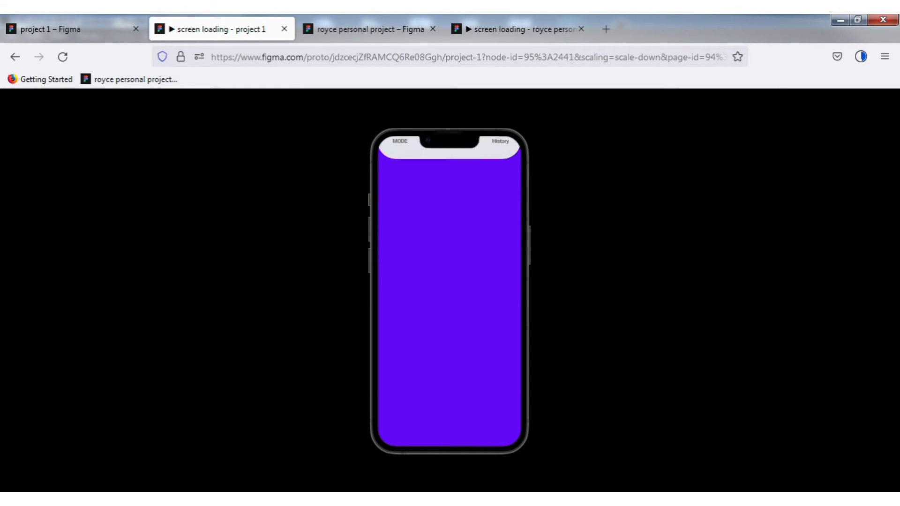
key("r")
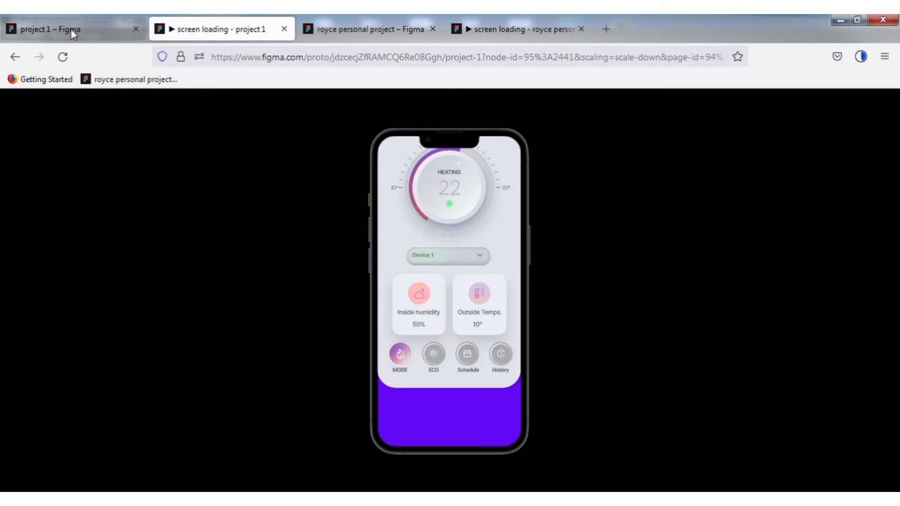
- Reduce the circle frame's interaction delay to 300ms and check the prototype presentation
key("ctrl+shift+Tab")
left_click(696, 183)
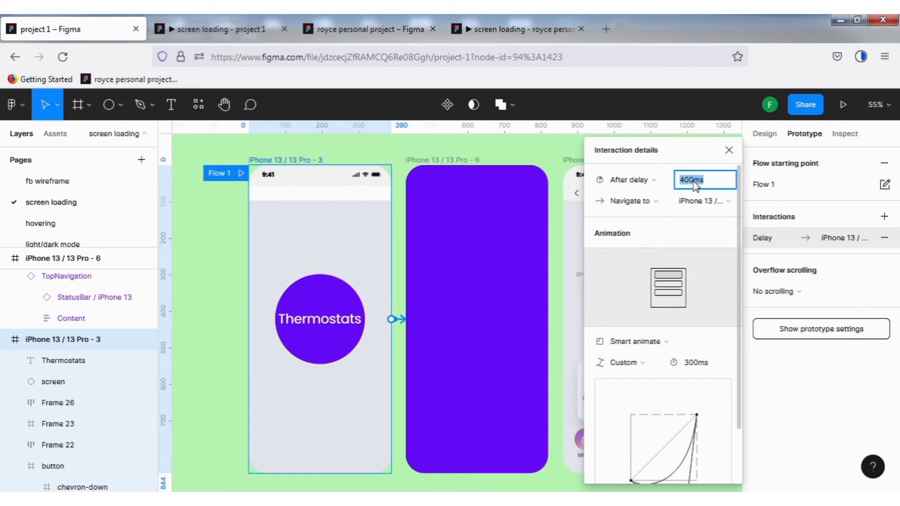
type("300")
key("Return")
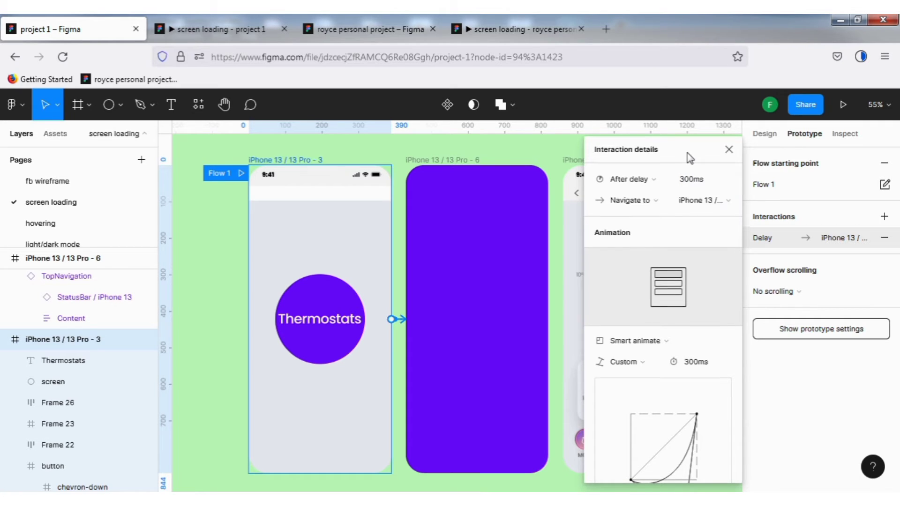
left_click(207, 30)
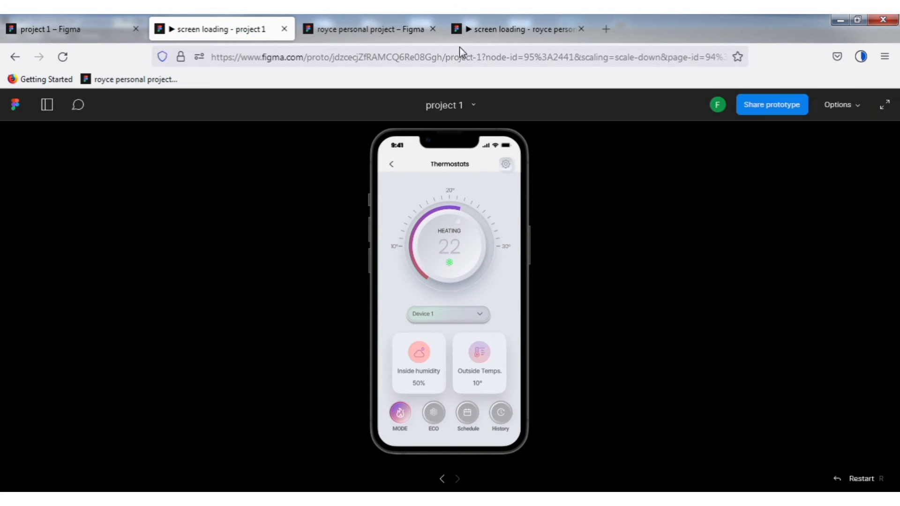
- Replay the royce personal project prototype and compare its loading animation with the project 1 presentation
left_click(512, 31)
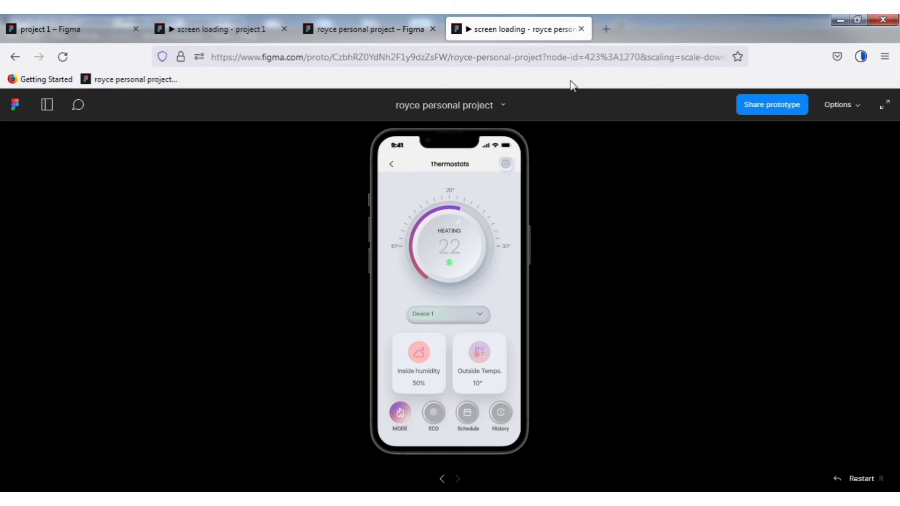
key("r")
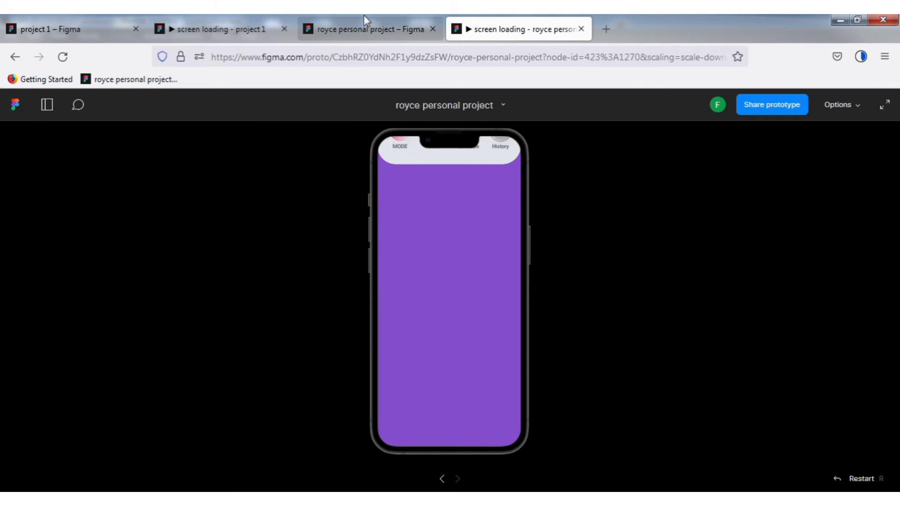
left_click(230, 30)
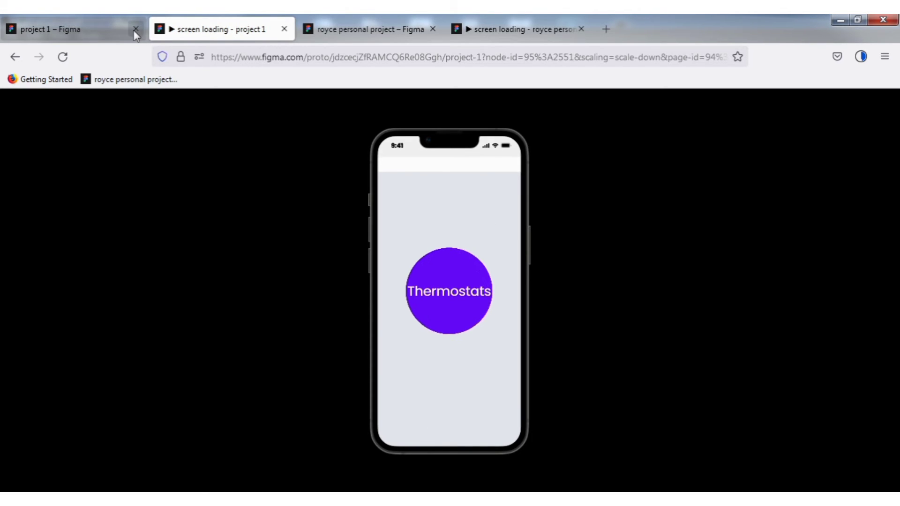
- In the project 1 file, run the Morph plugin's skeuomorph effect on the purple circle behind the Thermostats text
left_click(92, 27)
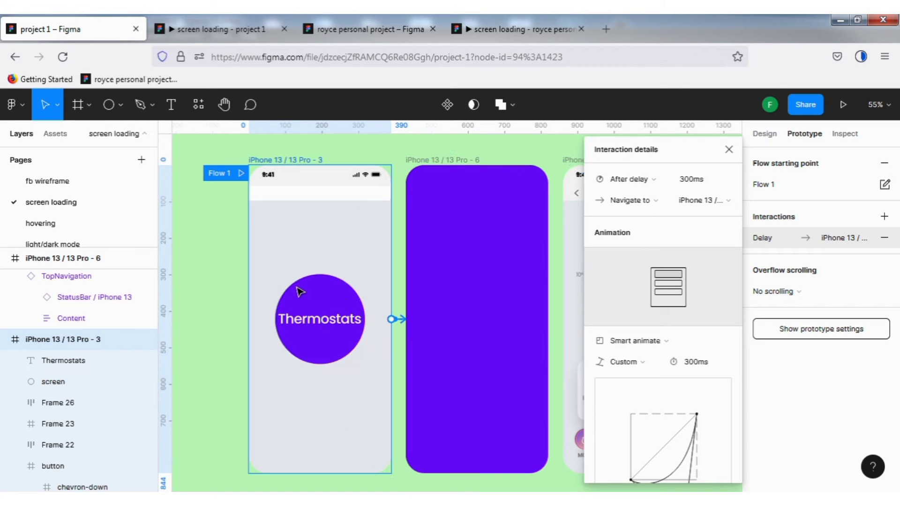
left_click(312, 298)
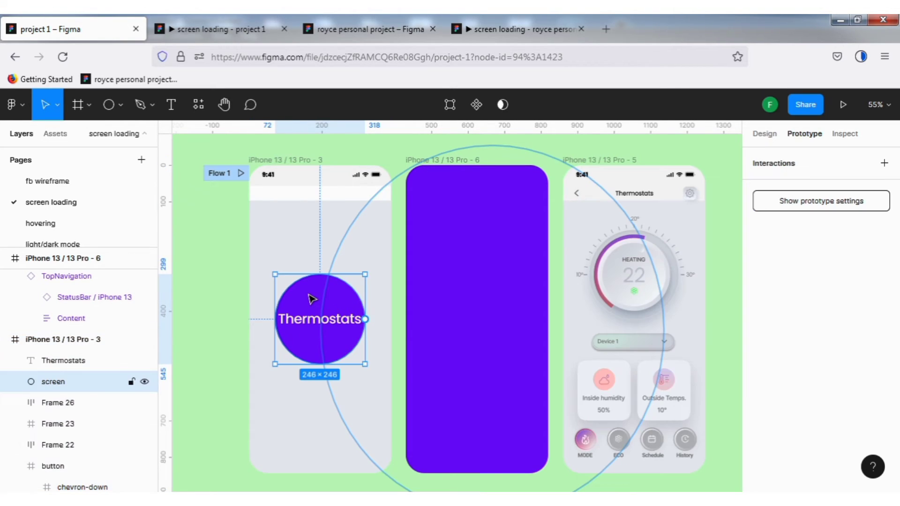
left_click(765, 135)
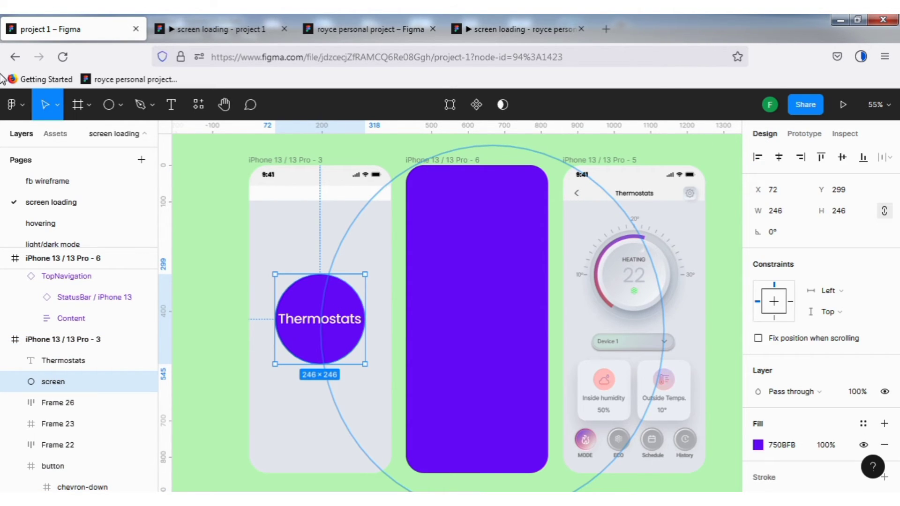
left_click(18, 102)
mouse_move(55, 314)
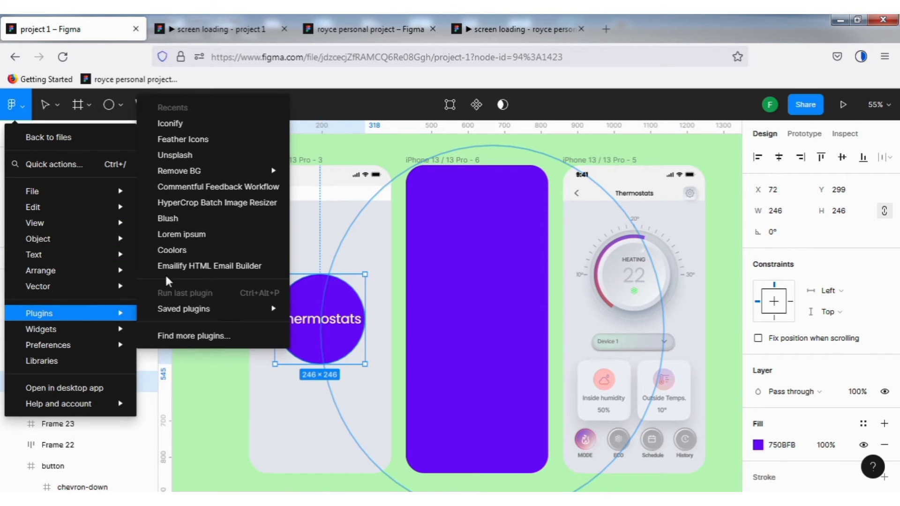
mouse_move(212, 311)
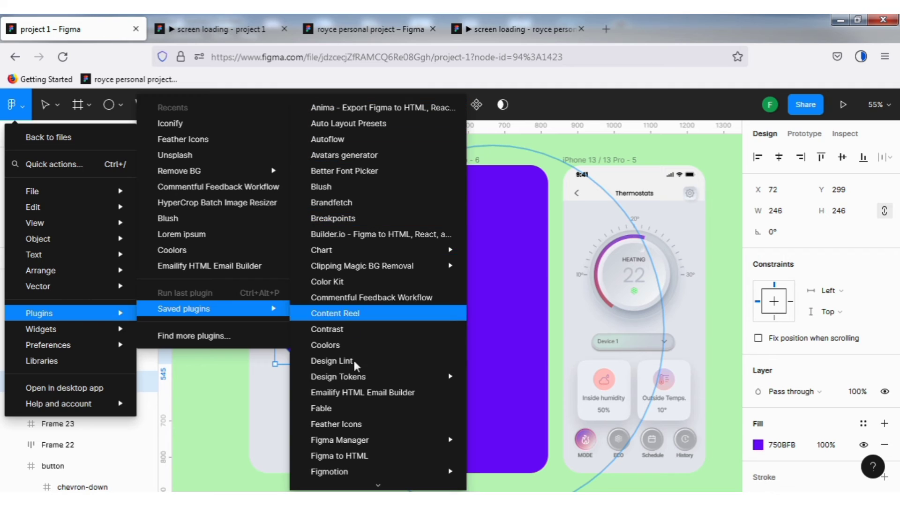
scroll(365, 312, "down", 3)
scroll(361, 358, "down", 5)
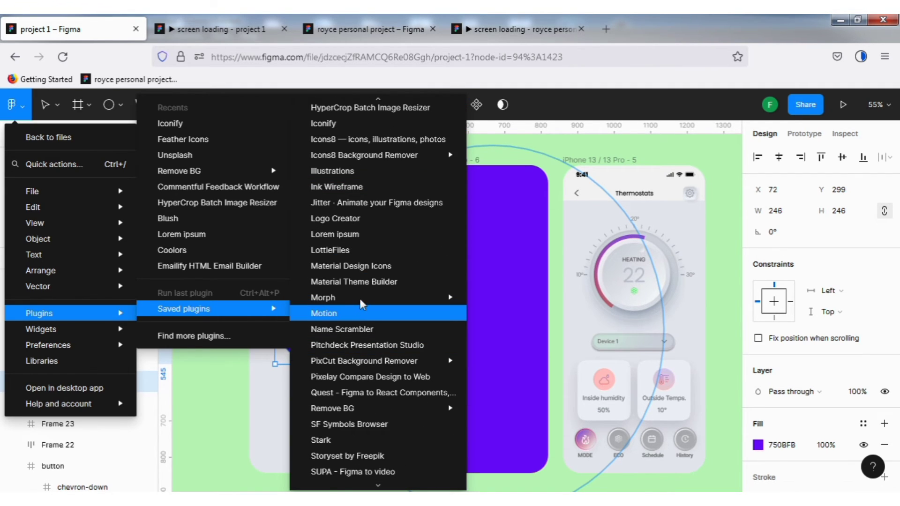
mouse_move(365, 300)
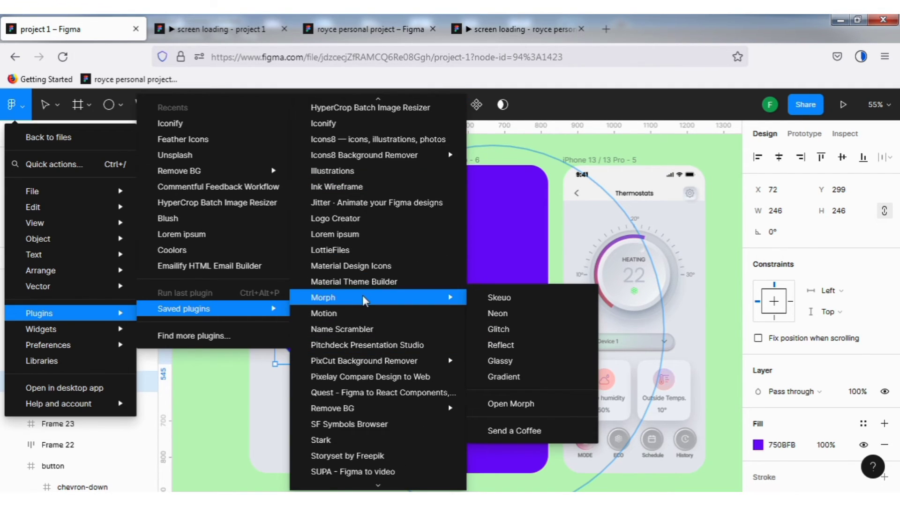
left_click(500, 298)
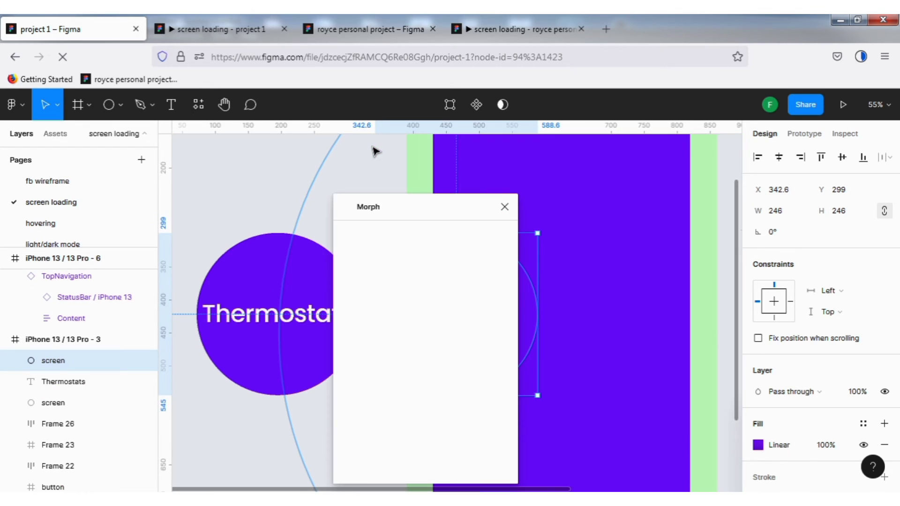
- Apply the skeuomorph effect from the Morph dialog, and close the plugin with the new shaded circle selected
left_click(408, 193)
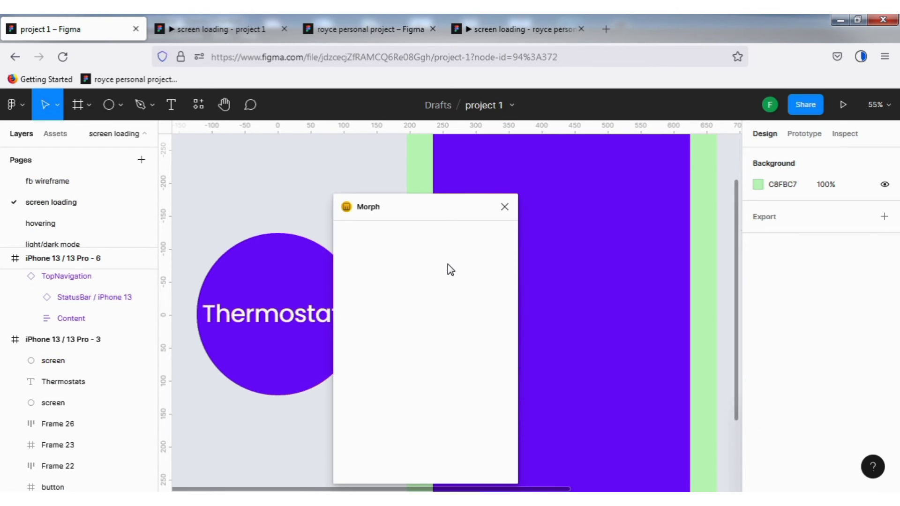
scroll(480, 301, "down", 1)
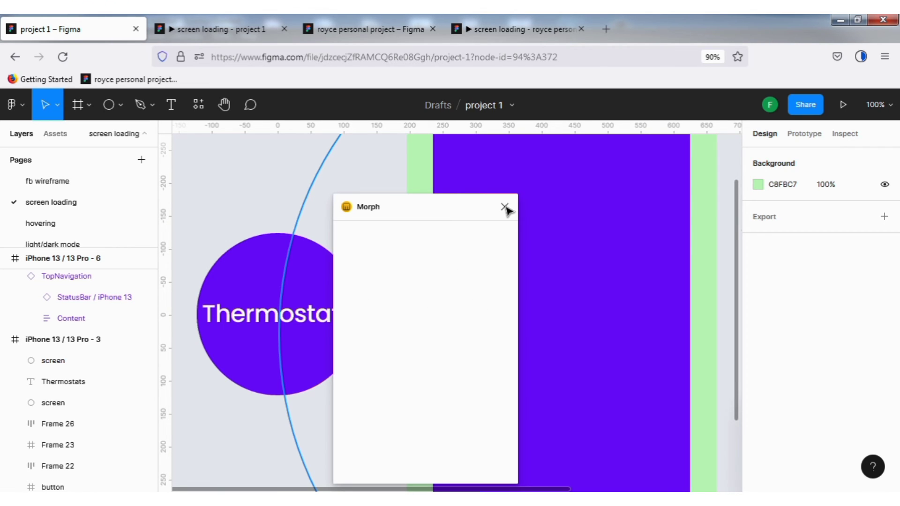
left_click(504, 240)
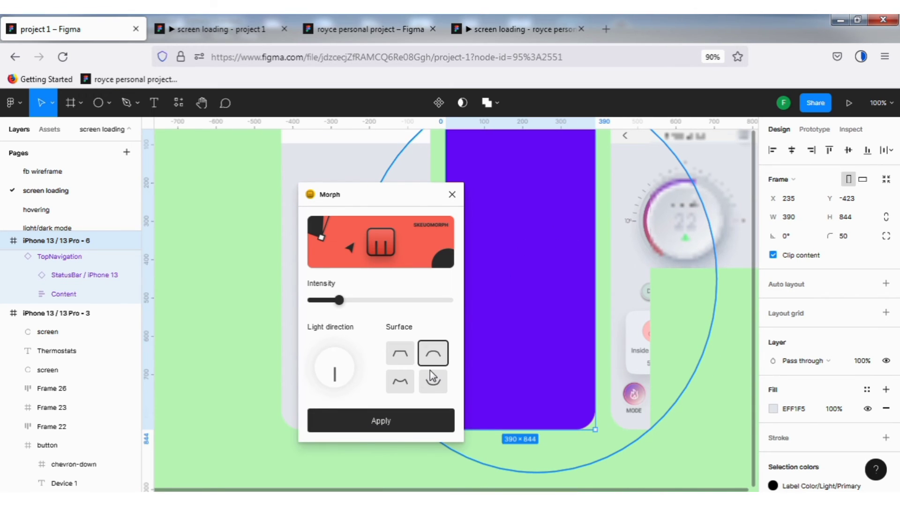
left_click(374, 422)
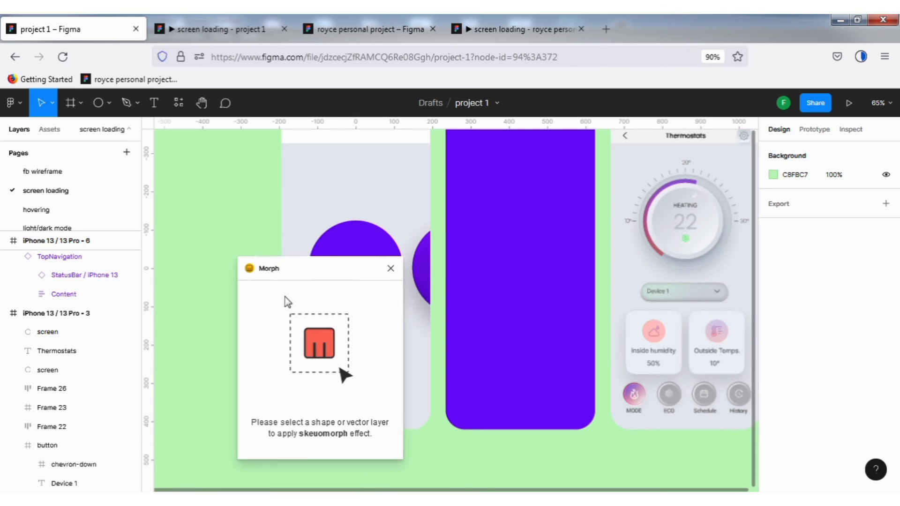
left_click_drag(322, 268, 213, 294)
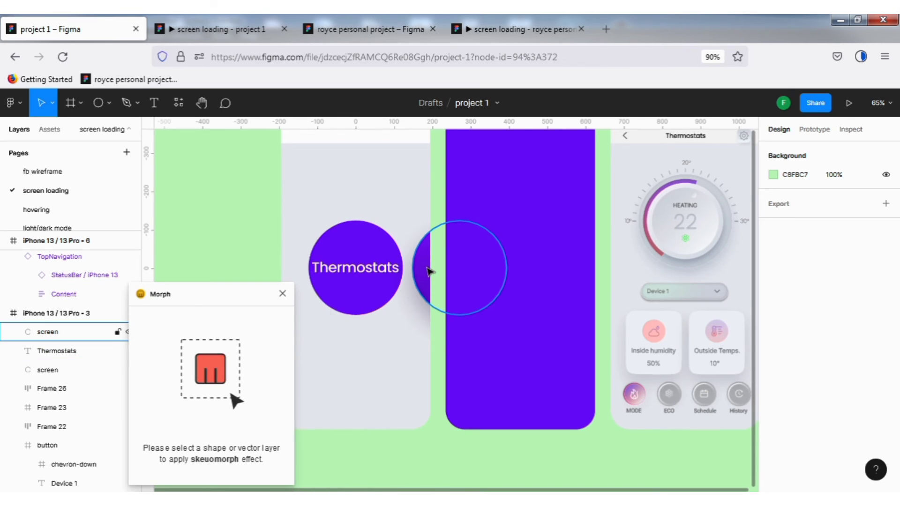
left_click(429, 271)
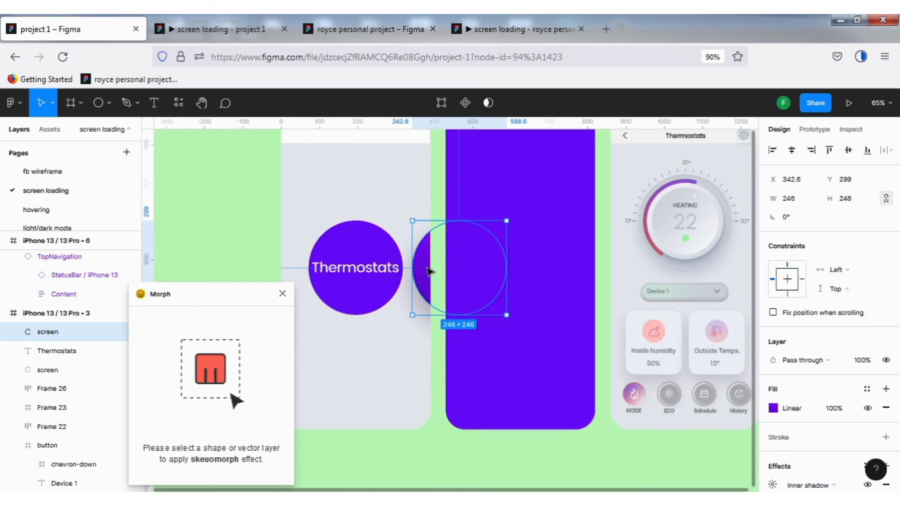
left_click(282, 294)
- Replace the flat purple circle with the shaded skeuomorph copy and bring the Thermostats text in front of it
left_click_drag(434, 277, 362, 277)
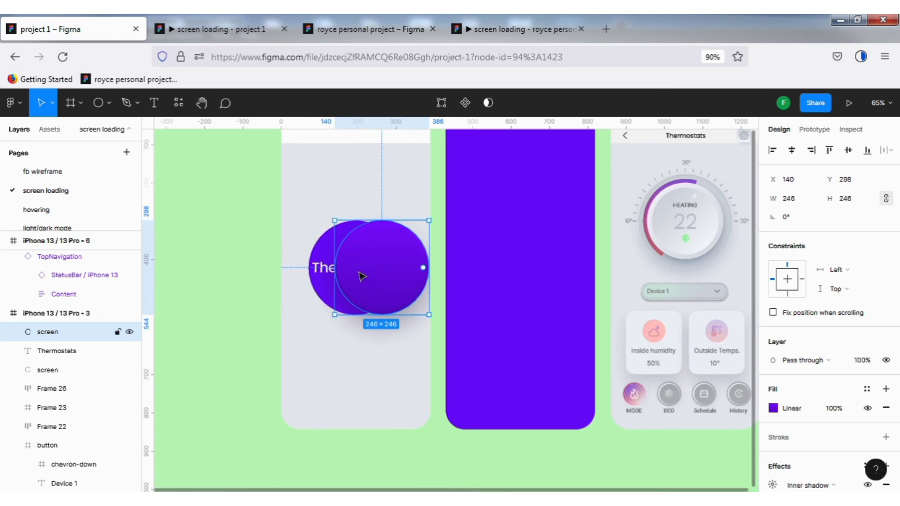
left_click(318, 289)
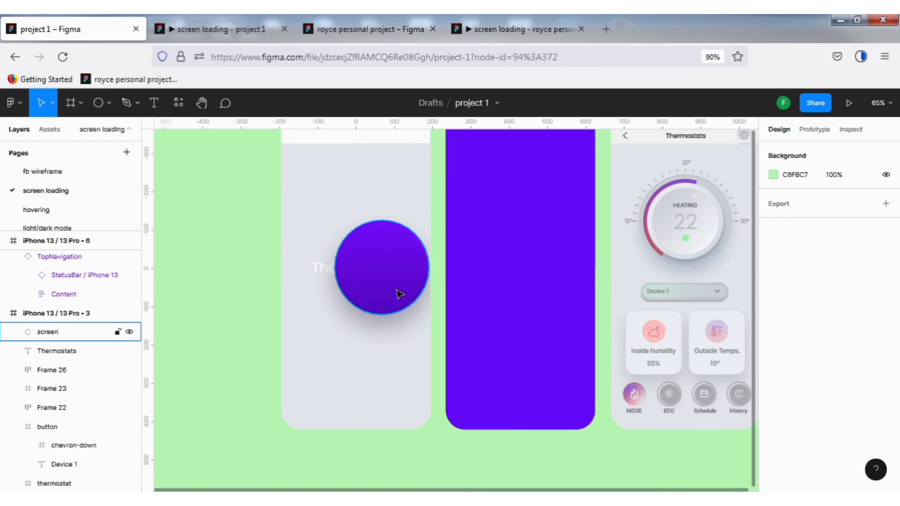
left_click(323, 273)
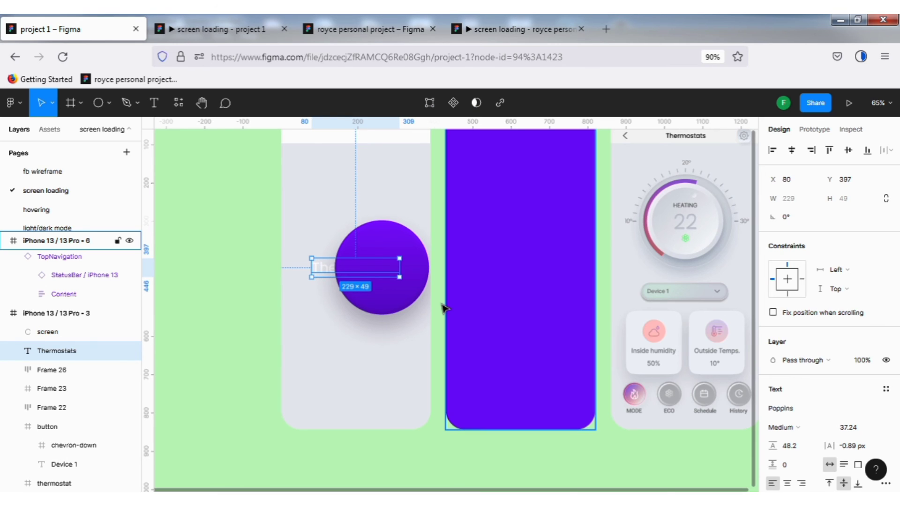
key("ctrl+bracketright")
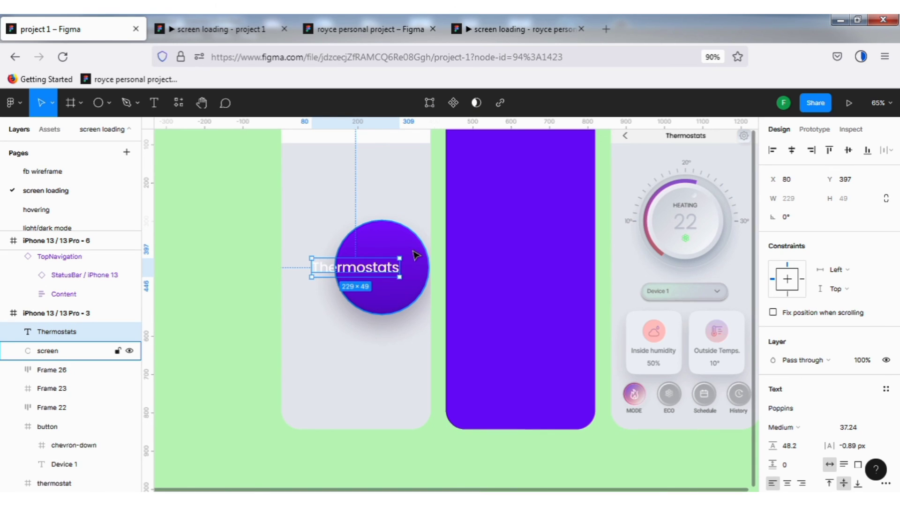
- Center the shaded circle horizontally and vertically in its frame behind the Thermostats text, and preview the prototype
left_click_drag(415, 255, 385, 257)
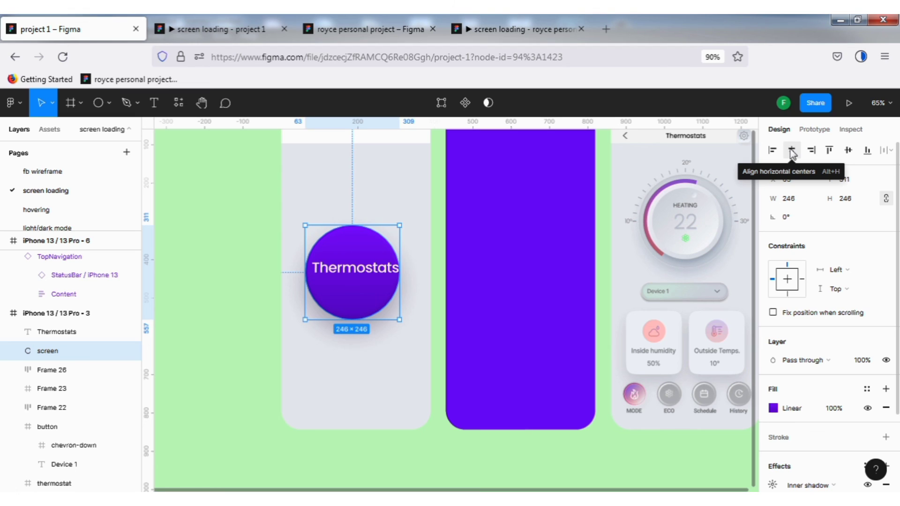
left_click(792, 151)
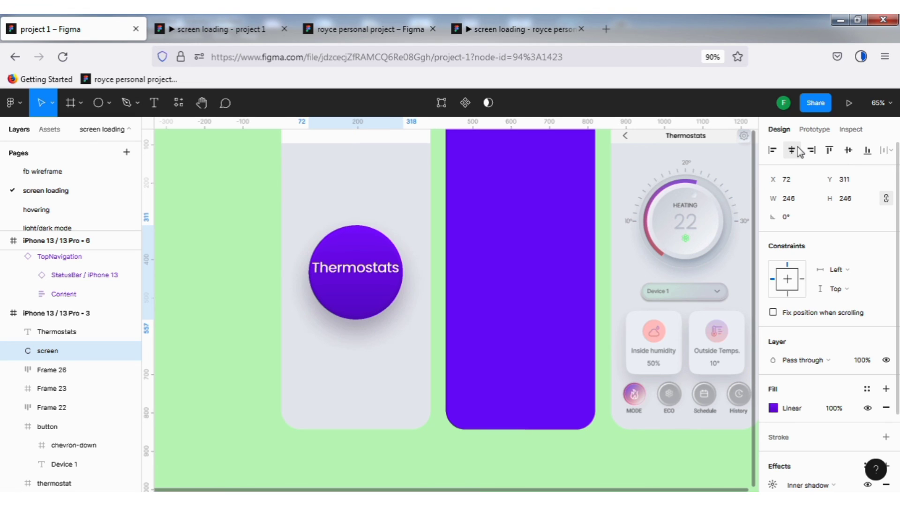
left_click(848, 151)
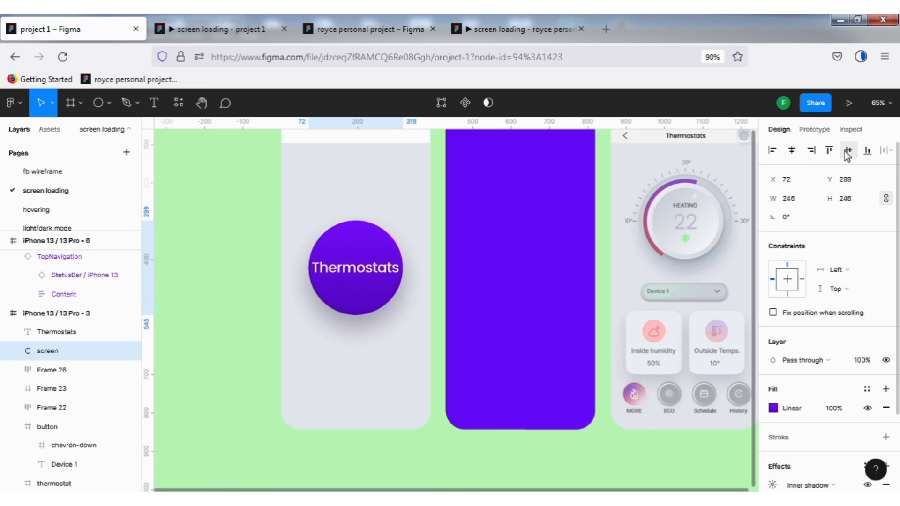
left_click(203, 32)
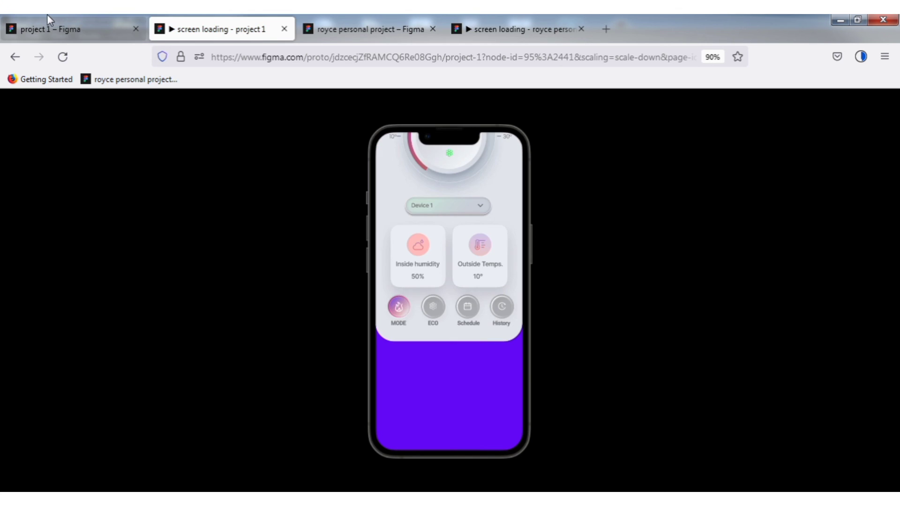
left_click(55, 30)
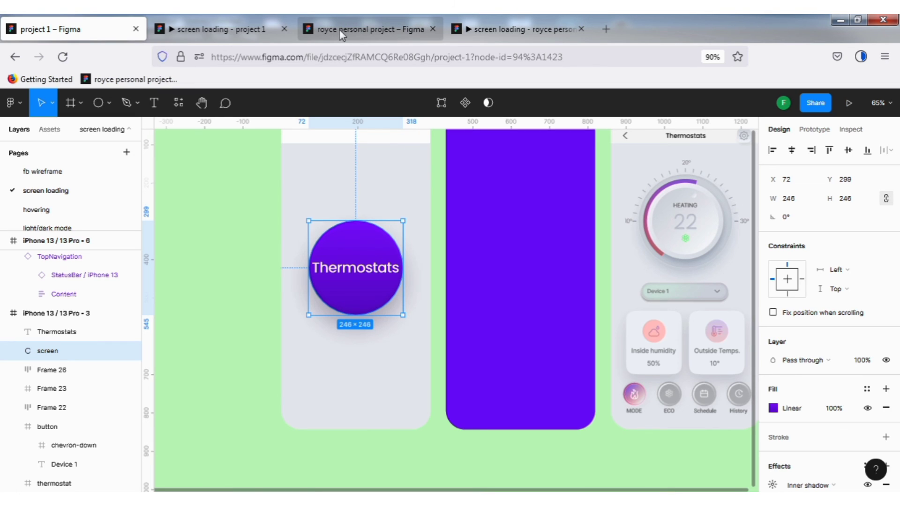